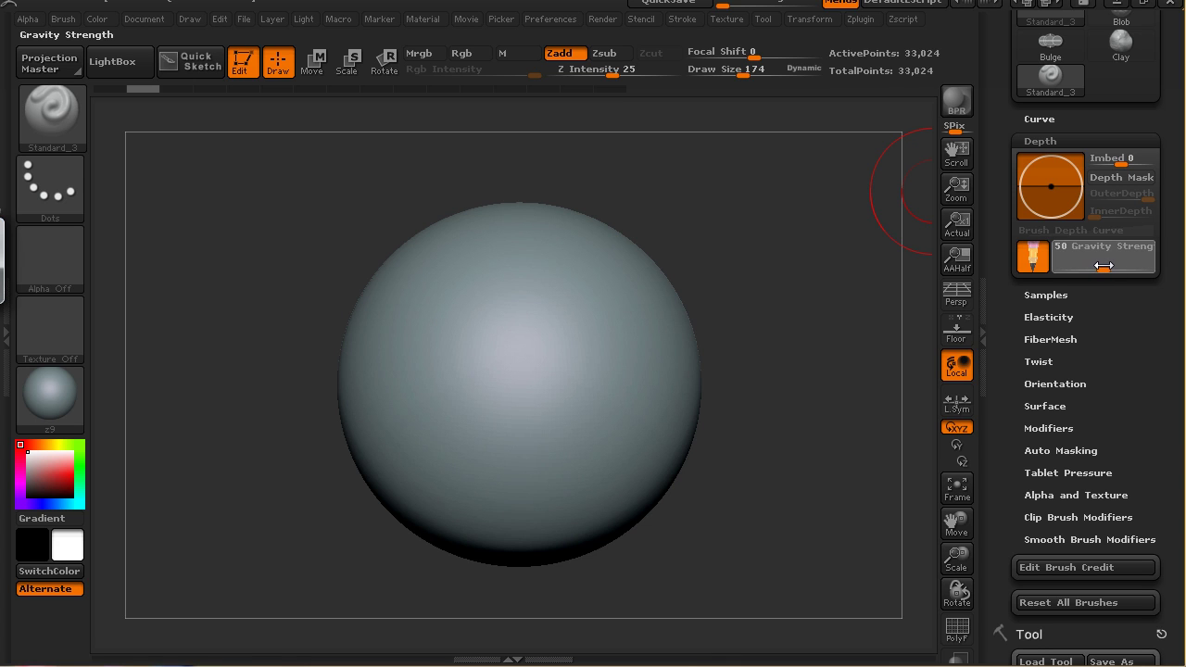
# Step: Set the current brush's Gravity Strength to about 50 and its Lazy Mouse LazyRadius to 8
pyautogui.moveTo(1103, 266); pyautogui.dragTo(1102, 266)
pyautogui.moveTo(1009, 298); pyautogui.dragTo(1011, 466)
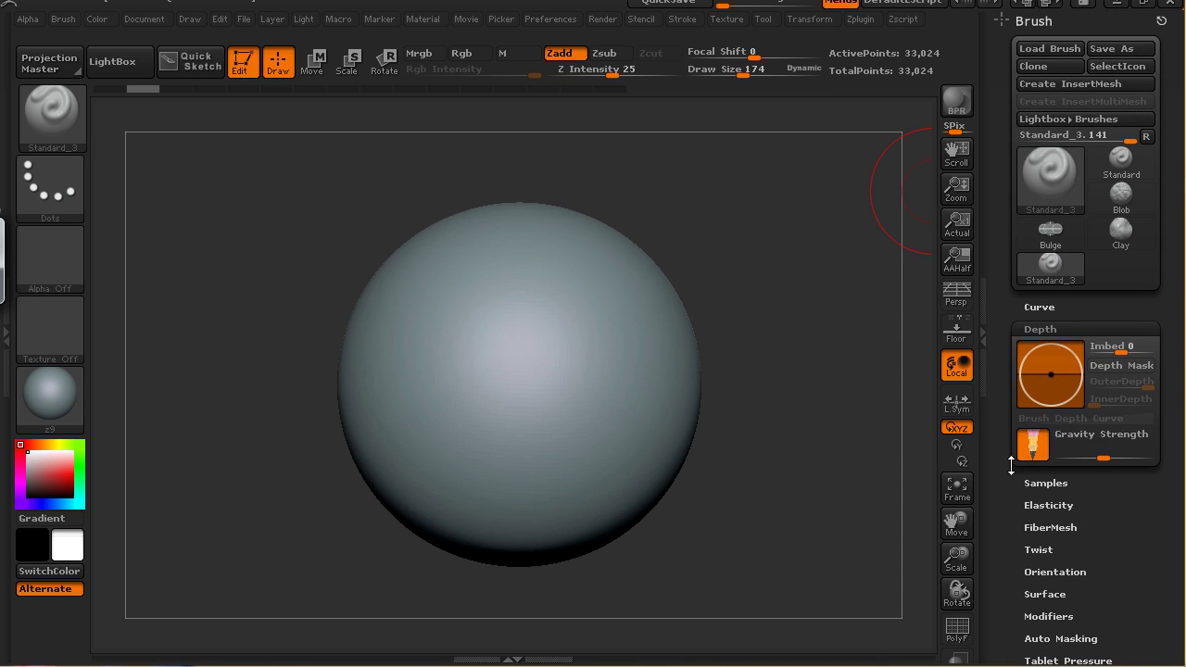
pyautogui.click(690, 24)
pyautogui.click(675, 43)
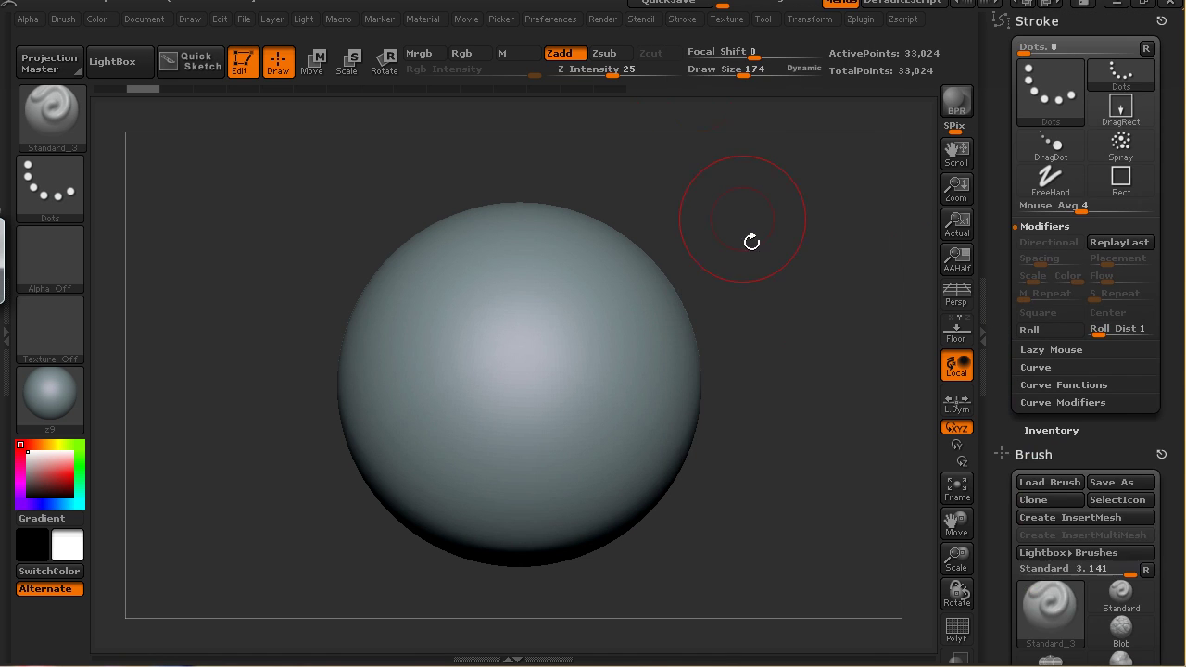
pyautogui.moveTo(1011, 353)
pyautogui.mouseDown()
pyautogui.moveTo(1034, 293)
pyautogui.moveTo(1013, 348)
pyautogui.mouseUp()
pyautogui.click(1065, 249)
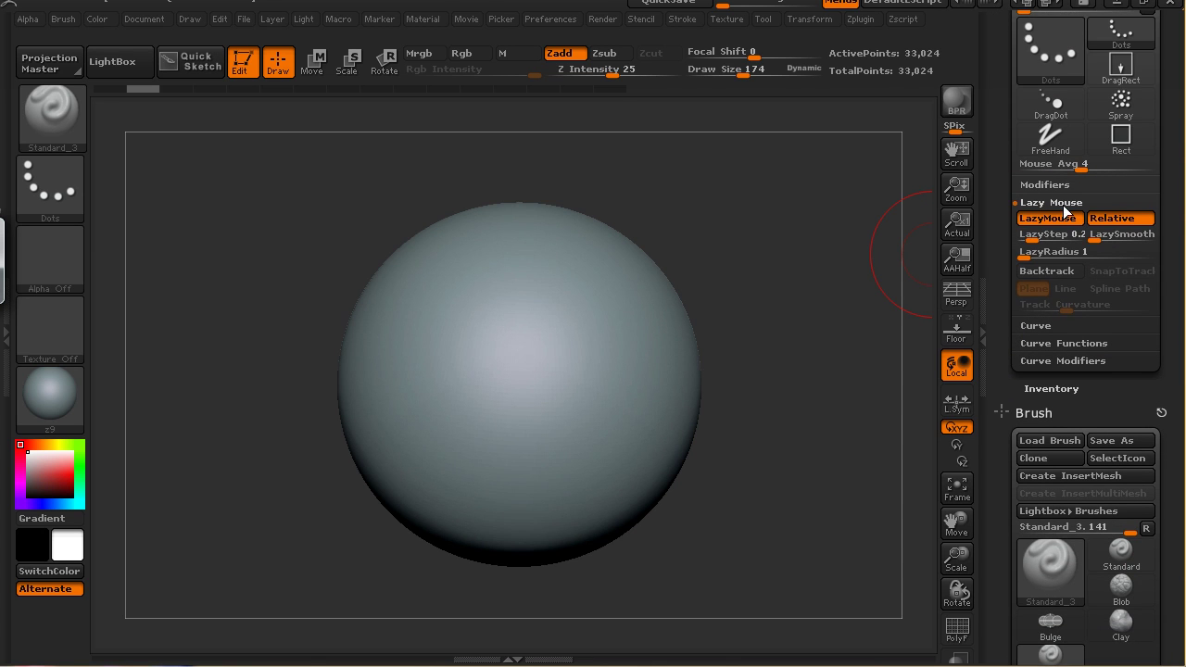
pyautogui.moveTo(1028, 253); pyautogui.dragTo(1045, 257)
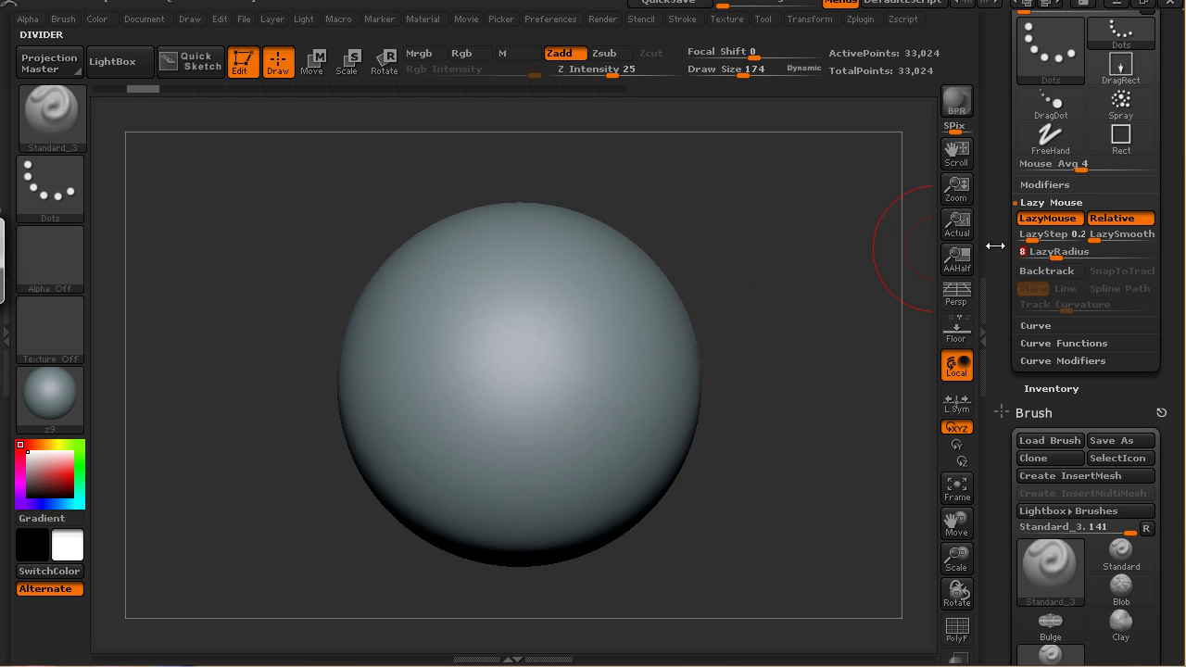
# Step: Set Roll Dist to 5 in the stroke modifiers
pyautogui.scroll(1, 1049, 219)
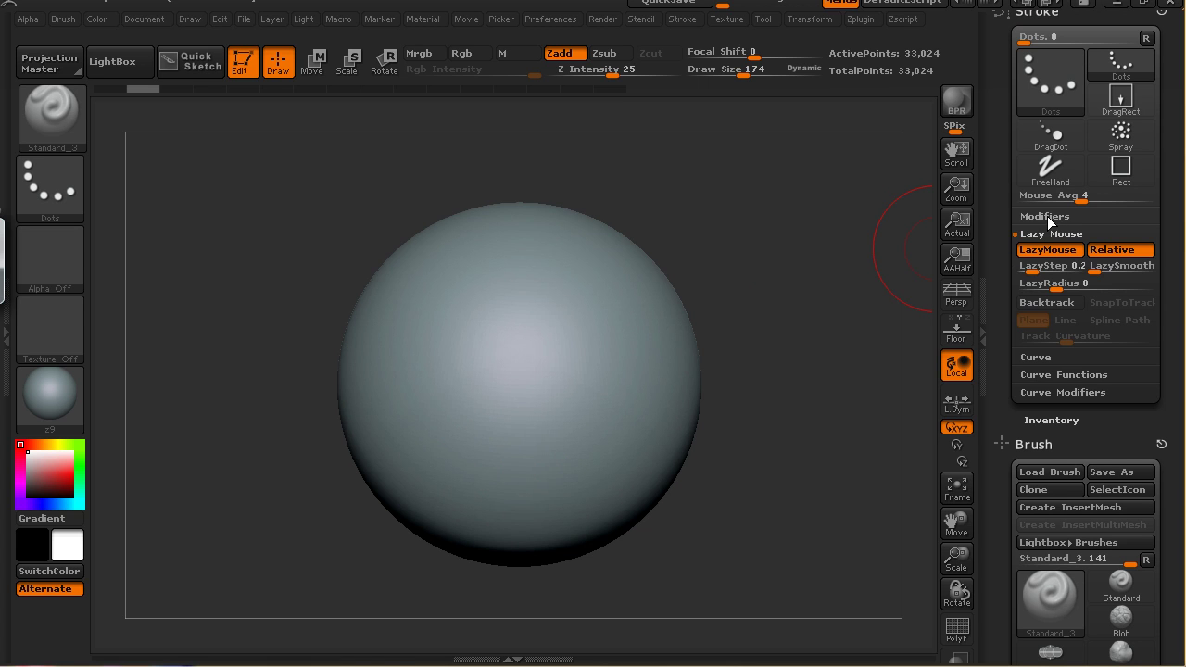
pyautogui.click(1047, 216)
pyautogui.moveTo(1108, 323); pyautogui.dragTo(1115, 322)
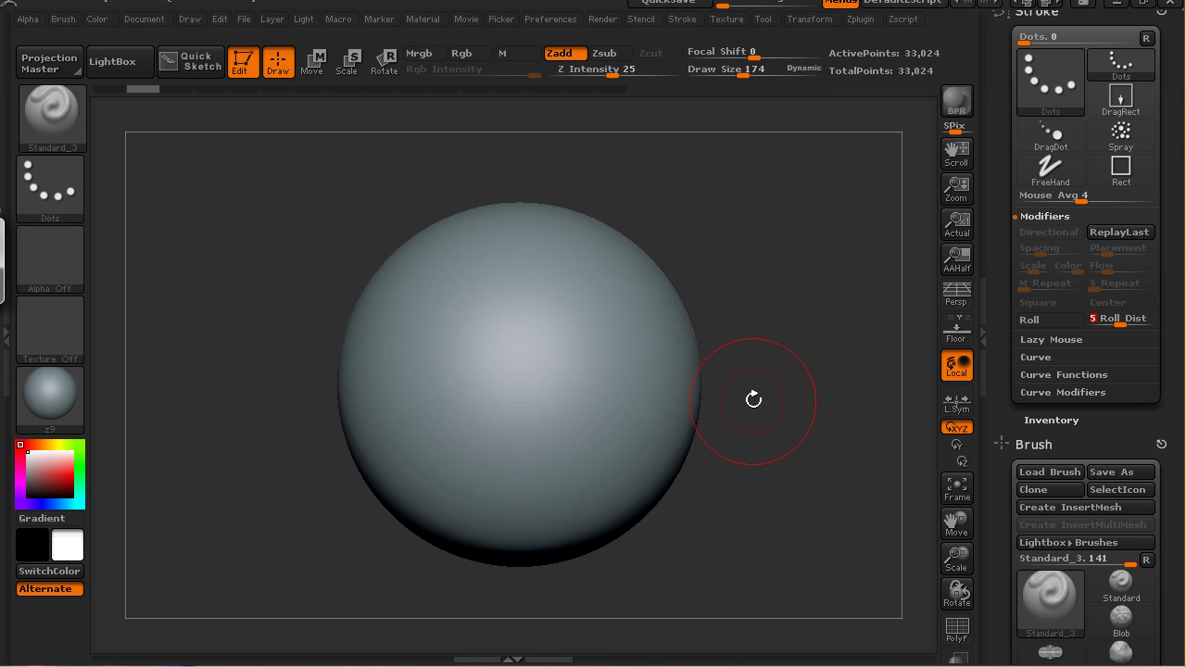
# Step: Test the brush by sculpting several broad diagonal folds across the lower part of the sphere
pyautogui.moveTo(775, 342)
pyautogui.mouseDown()
pyautogui.moveTo(821, 343)
pyautogui.moveTo(789, 346)
pyautogui.mouseUp()
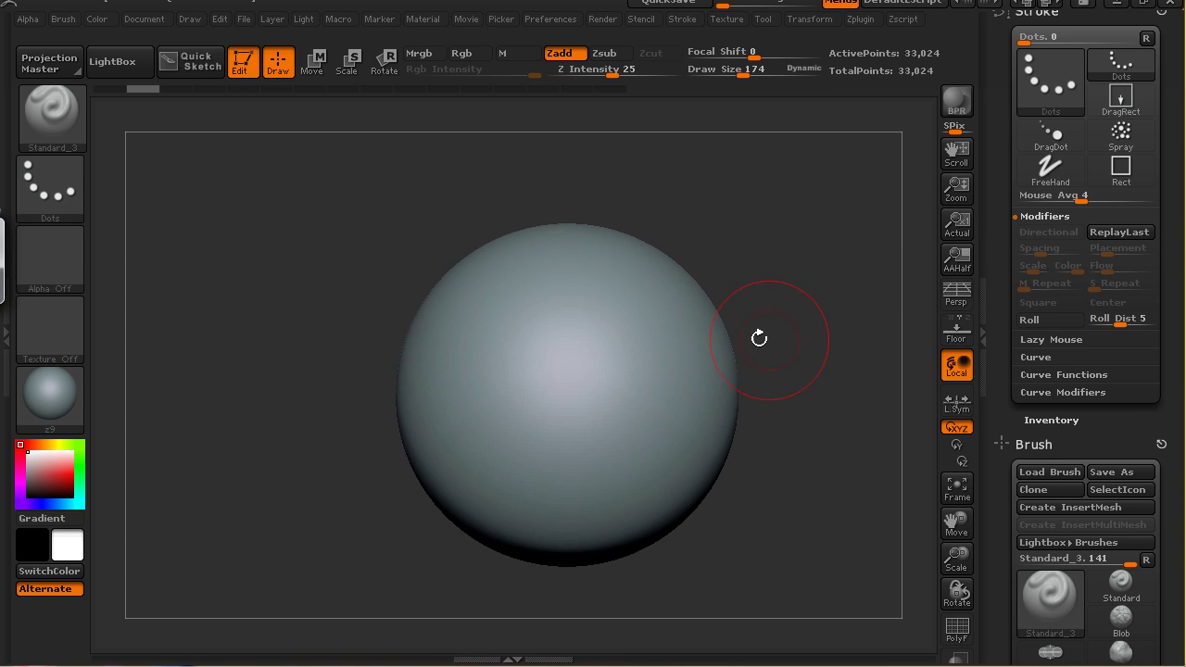
pyautogui.moveTo(676, 336); pyautogui.dragTo(511, 512)
pyautogui.moveTo(630, 383); pyautogui.dragTo(518, 510)
pyautogui.moveTo(769, 278)
pyautogui.mouseDown()
pyautogui.moveTo(821, 318)
pyautogui.moveTo(855, 296)
pyautogui.moveTo(864, 330)
pyautogui.moveTo(862, 313)
pyautogui.moveTo(875, 317)
pyautogui.mouseUp()
pyautogui.moveTo(614, 437)
pyautogui.keyDown('alt'); pyautogui.mouseDown()
pyautogui.moveTo(688, 323)
pyautogui.moveTo(679, 315)
pyautogui.mouseUp(); pyautogui.keyUp('alt')
pyautogui.moveTo(556, 478); pyautogui.dragTo(637, 388)
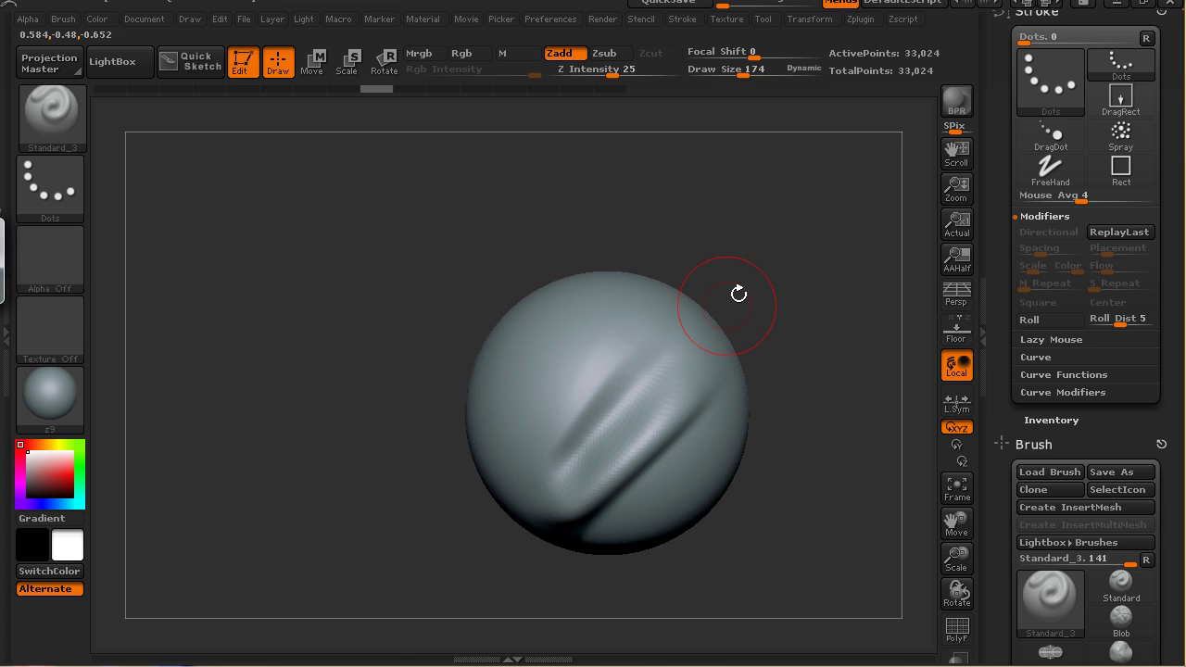
pyautogui.moveTo(532, 482)
pyautogui.mouseDown()
pyautogui.moveTo(649, 300)
pyautogui.moveTo(681, 280)
pyautogui.mouseUp()
pyautogui.moveTo(790, 297)
pyautogui.mouseDown()
pyautogui.moveTo(807, 284)
pyautogui.moveTo(783, 285)
pyautogui.mouseUp()
pyautogui.moveTo(858, 274)
pyautogui.mouseDown()
pyautogui.moveTo(812, 355)
pyautogui.moveTo(798, 288)
pyautogui.moveTo(830, 302)
pyautogui.moveTo(855, 249)
pyautogui.moveTo(872, 247)
pyautogui.moveTo(815, 310)
pyautogui.moveTo(761, 482)
pyautogui.moveTo(683, 543)
pyautogui.moveTo(666, 510)
pyautogui.moveTo(683, 548)
pyautogui.moveTo(825, 315)
pyautogui.moveTo(865, 362)
pyautogui.moveTo(847, 362)
pyautogui.moveTo(840, 339)
pyautogui.moveTo(825, 349)
pyautogui.moveTo(776, 476)
pyautogui.moveTo(821, 355)
pyautogui.moveTo(807, 437)
pyautogui.moveTo(786, 448)
pyautogui.moveTo(825, 396)
pyautogui.moveTo(828, 429)
pyautogui.moveTo(918, 276)
pyautogui.mouseUp()
# Step: Save the current brush as the preset Fold_01 in the BrushPresets folder and clone it
pyautogui.scroll(-5, 1013, 236)
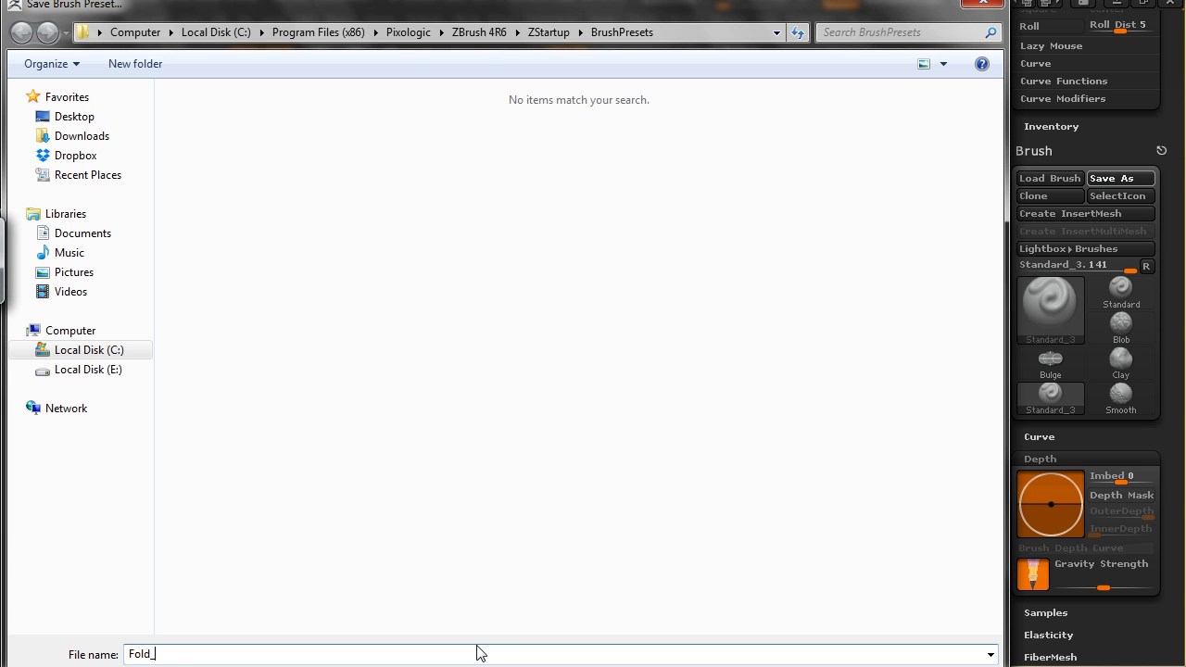
pyautogui.press('Return')
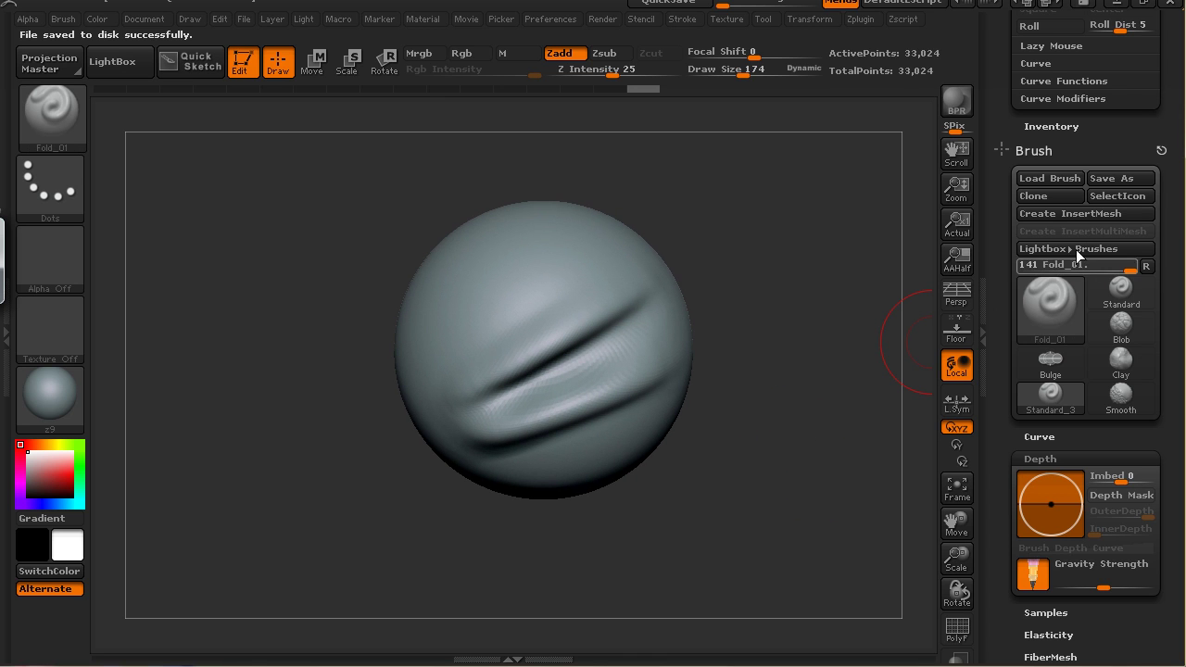
pyautogui.click(1047, 196)
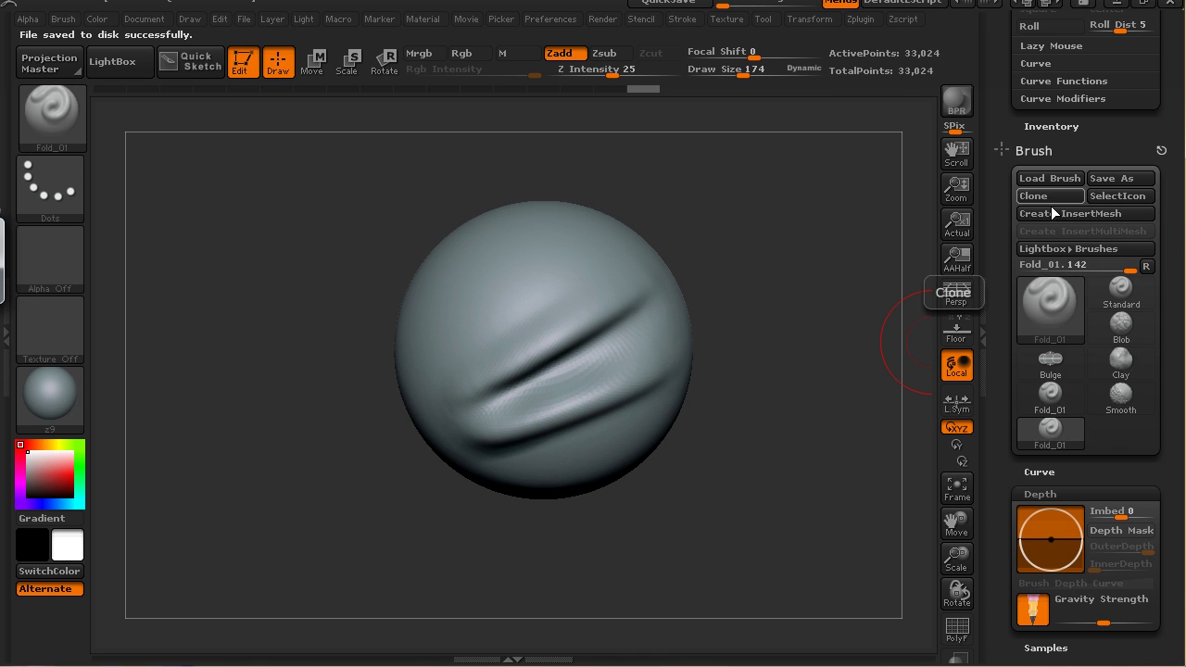
pyautogui.keyDown('alt'); pyautogui.moveTo(785, 450); pyautogui.dragTo(786, 483); pyautogui.keyUp('alt')
pyautogui.moveTo(998, 270); pyautogui.dragTo(998, 584)
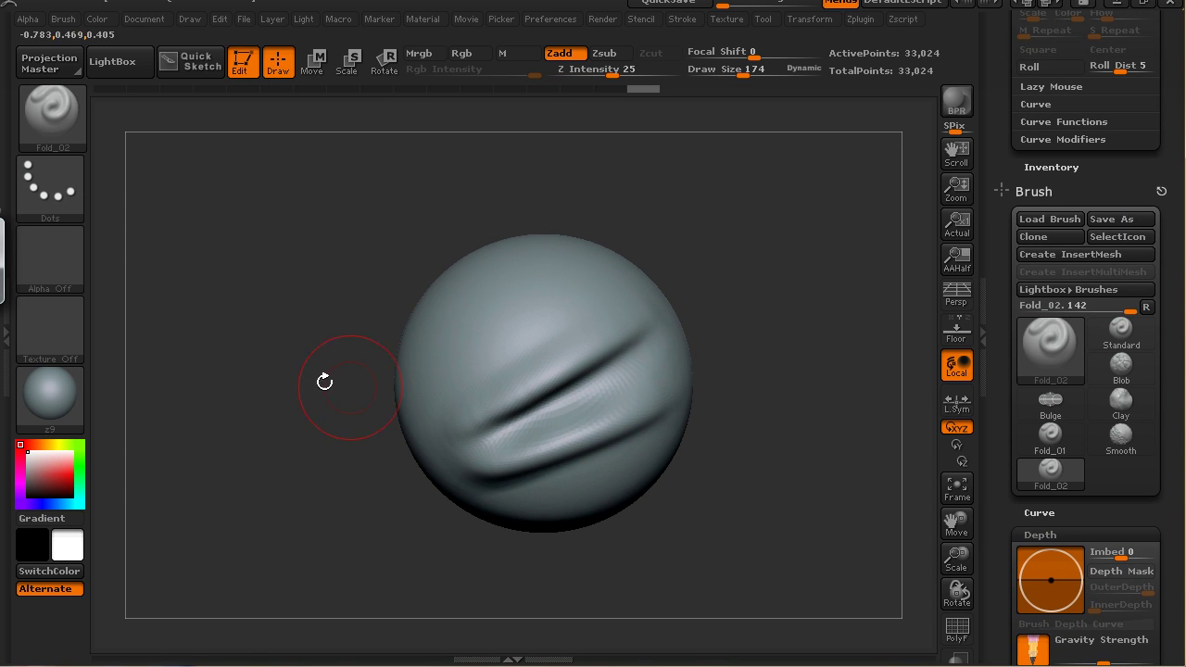
# Step: Assign Alpha 35 to the cloned fold brush and sculpt a stroke along the upper fold on the sphere
pyautogui.click(52, 269)
pyautogui.click(373, 482)
pyautogui.moveTo(768, 349)
pyautogui.keyDown('alt'); pyautogui.mouseDown()
pyautogui.moveTo(778, 371)
pyautogui.moveTo(803, 332)
pyautogui.moveTo(794, 300)
pyautogui.moveTo(837, 275)
pyautogui.moveTo(802, 293)
pyautogui.moveTo(842, 307)
pyautogui.moveTo(848, 280)
pyautogui.mouseUp(); pyautogui.keyUp('alt')
pyautogui.moveTo(636, 397); pyautogui.dragTo(688, 370)
pyautogui.moveTo(829, 307); pyautogui.dragTo(815, 295)
# Step: Reduce the draw size to about 74 and sculpt narrower creases along the ends of the sphere's folds
pyautogui.press('x')
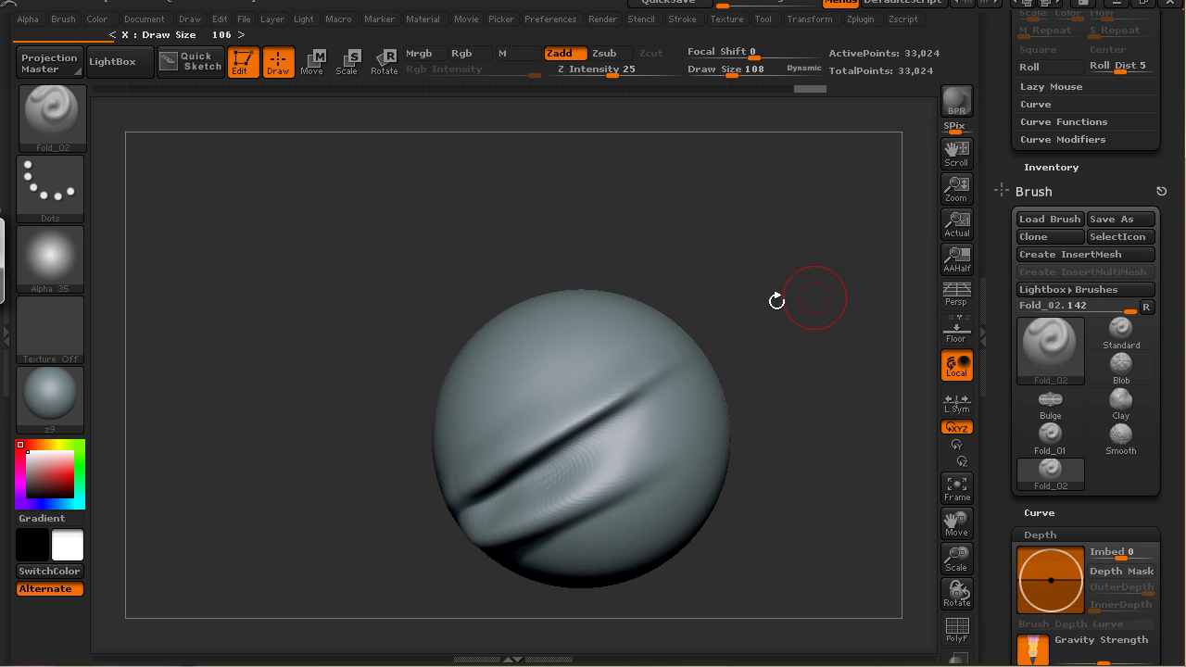
pyautogui.keyDown('alt'); pyautogui.moveTo(815, 405); pyautogui.dragTo(827, 303); pyautogui.keyUp('alt')
pyautogui.moveTo(652, 392); pyautogui.dragTo(727, 341)
pyautogui.keyDown('alt'); pyautogui.moveTo(815, 284); pyautogui.dragTo(841, 308); pyautogui.keyUp('alt')
pyautogui.moveTo(654, 438); pyautogui.dragTo(747, 367)
pyautogui.moveTo(671, 420); pyautogui.dragTo(727, 382)
pyautogui.moveTo(656, 440); pyautogui.dragTo(752, 367)
pyautogui.moveTo(861, 296); pyautogui.dragTo(841, 299)
pyautogui.moveTo(673, 405); pyautogui.dragTo(747, 356)
pyautogui.keyDown('alt'); pyautogui.moveTo(850, 282); pyautogui.dragTo(770, 302); pyautogui.keyUp('alt')
pyautogui.moveTo(770, 304)
pyautogui.mouseDown()
pyautogui.moveTo(806, 390)
pyautogui.moveTo(858, 294)
pyautogui.mouseUp()
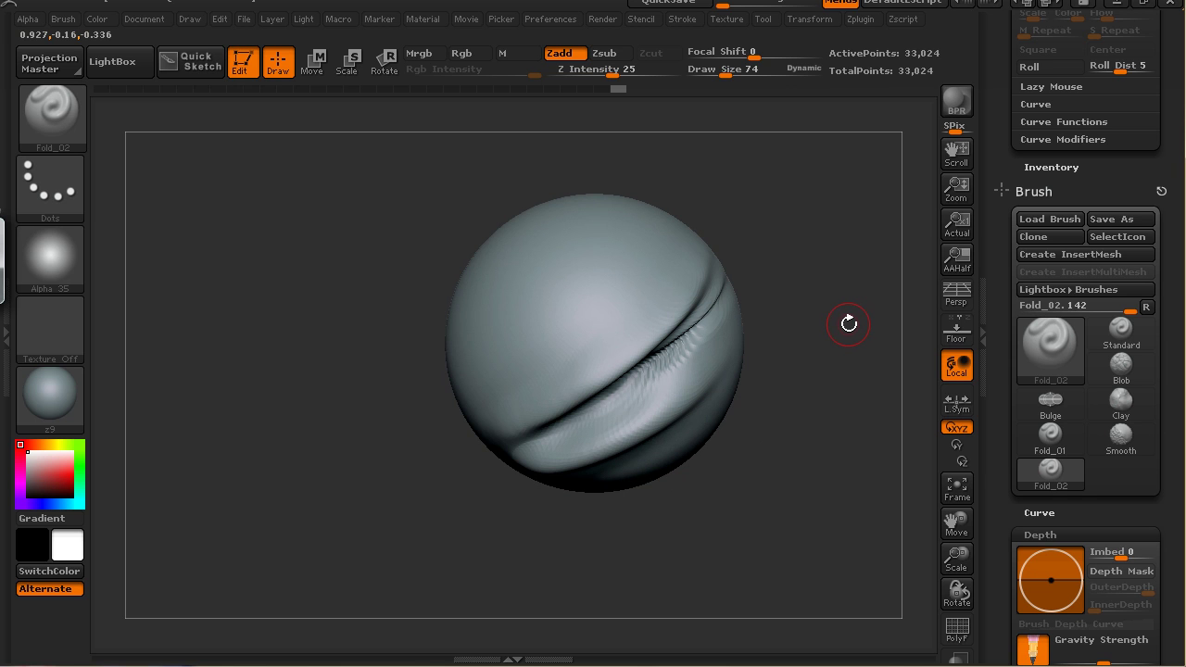
# Step: Save the cloned fold brush as the preset Fold_02 in the BrushPresets folder
pyautogui.keyDown('alt'); pyautogui.moveTo(810, 412); pyautogui.dragTo(752, 439); pyautogui.keyUp('alt')
pyautogui.click(1091, 222)
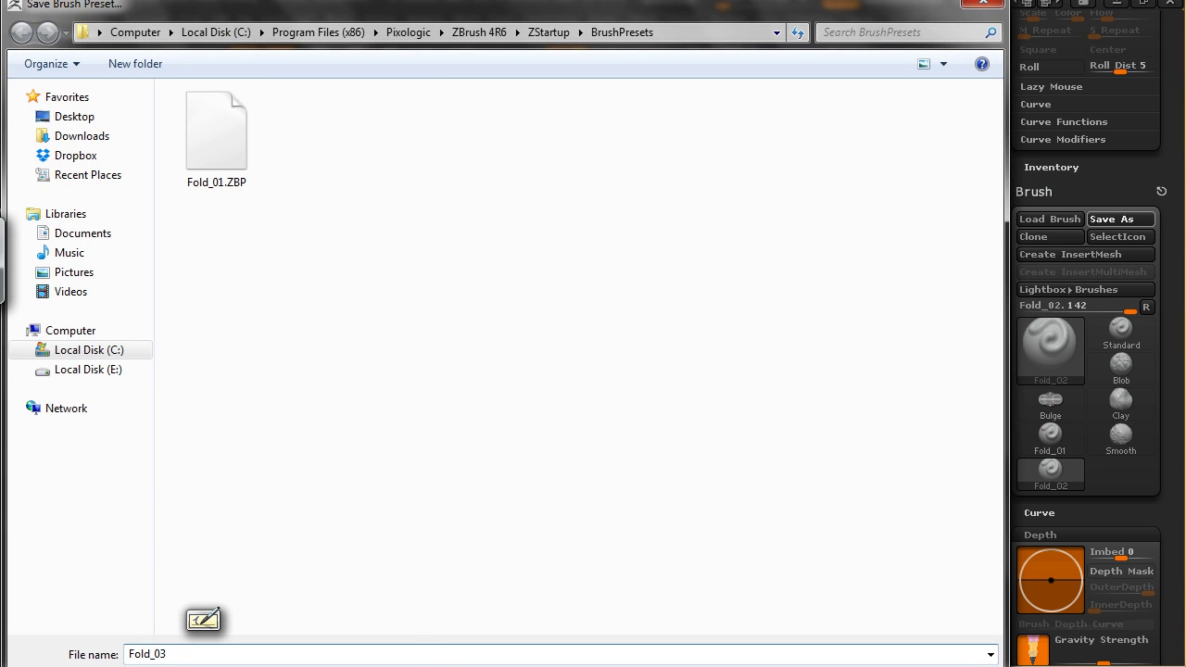
pyautogui.press('BackSpace')
pyautogui.write('2')
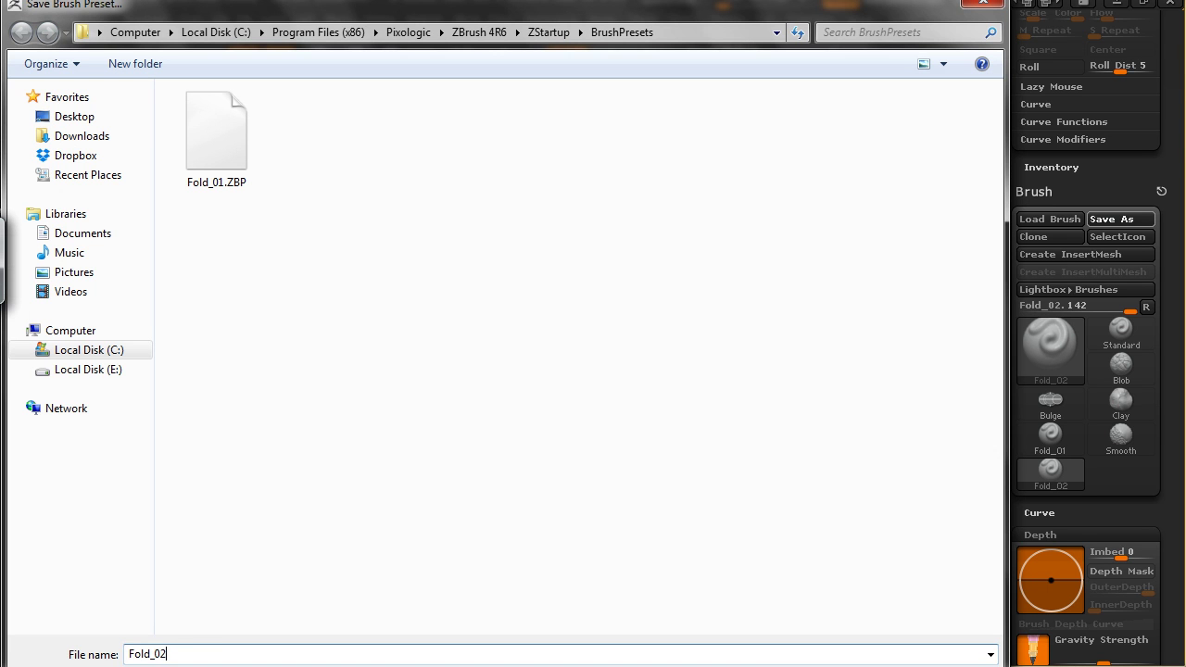
pyautogui.press('Return')
# Step: Switch the sculpting brush to Pinch
pyautogui.moveTo(765, 285)
pyautogui.mouseDown()
pyautogui.moveTo(794, 349)
pyautogui.moveTo(798, 400)
pyautogui.moveTo(787, 436)
pyautogui.moveTo(787, 370)
pyautogui.moveTo(776, 498)
pyautogui.moveTo(792, 424)
pyautogui.moveTo(789, 464)
pyautogui.mouseUp()
pyautogui.moveTo(998, 370); pyautogui.dragTo(1006, 283)
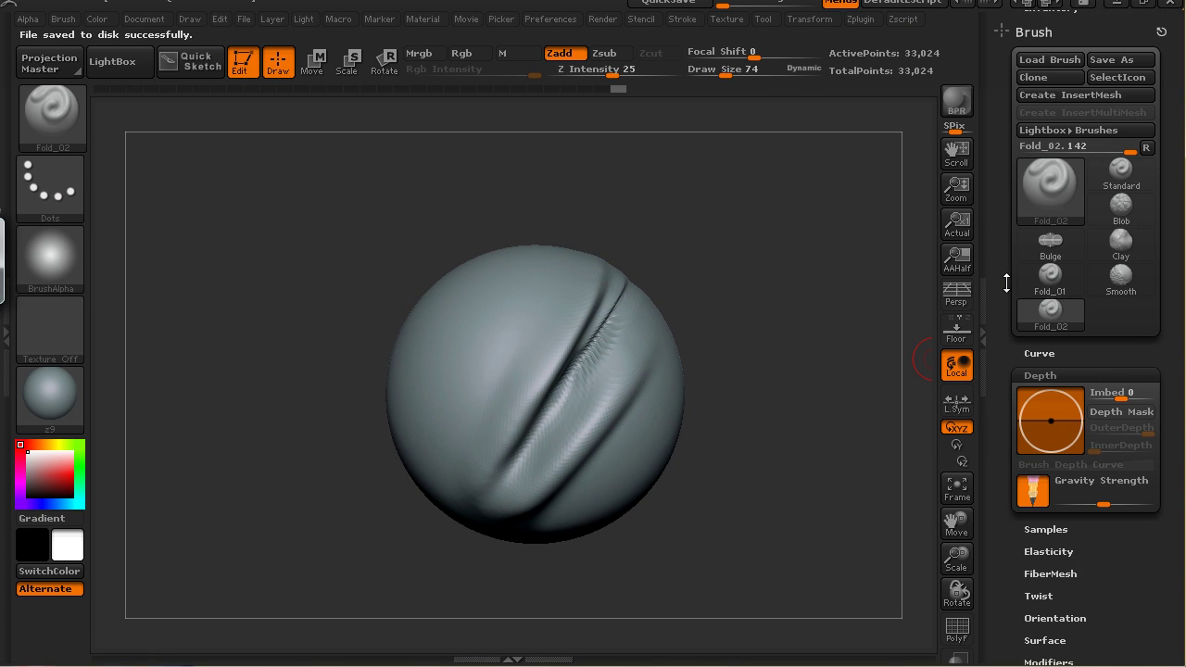
pyautogui.moveTo(728, 443)
pyautogui.keyDown('alt'); pyautogui.mouseDown()
pyautogui.moveTo(787, 433)
pyautogui.moveTo(771, 440)
pyautogui.mouseUp(); pyautogui.keyUp('alt')
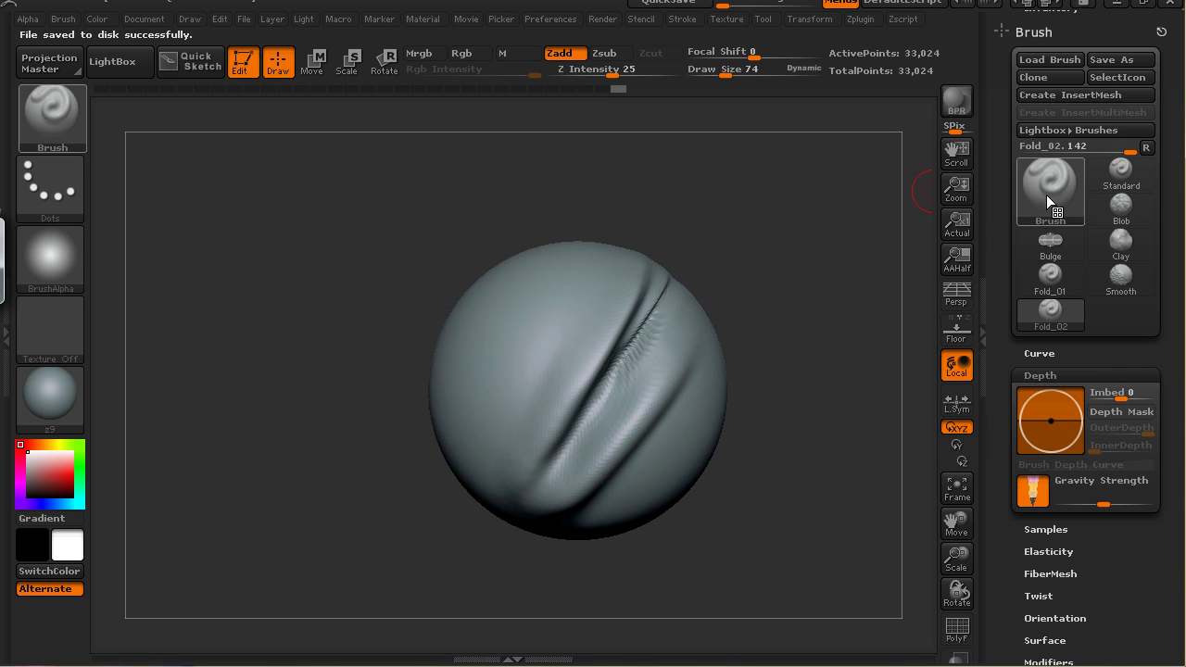
pyautogui.click(1047, 194)
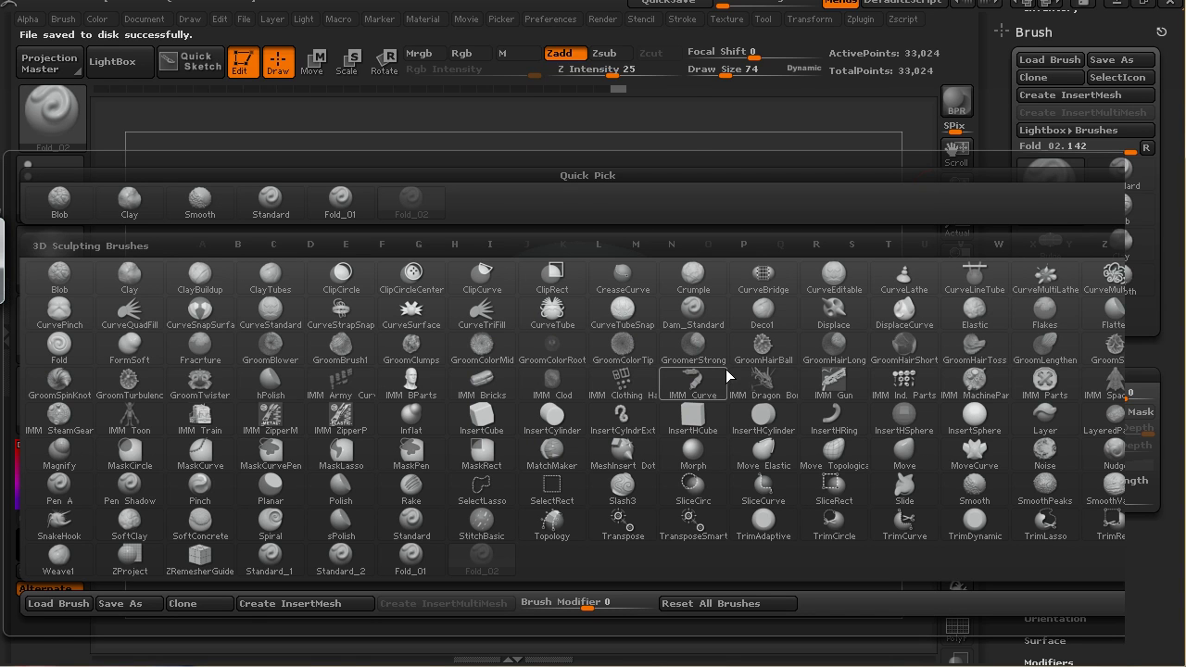
pyautogui.moveTo(724, 373)
pyautogui.press('p')
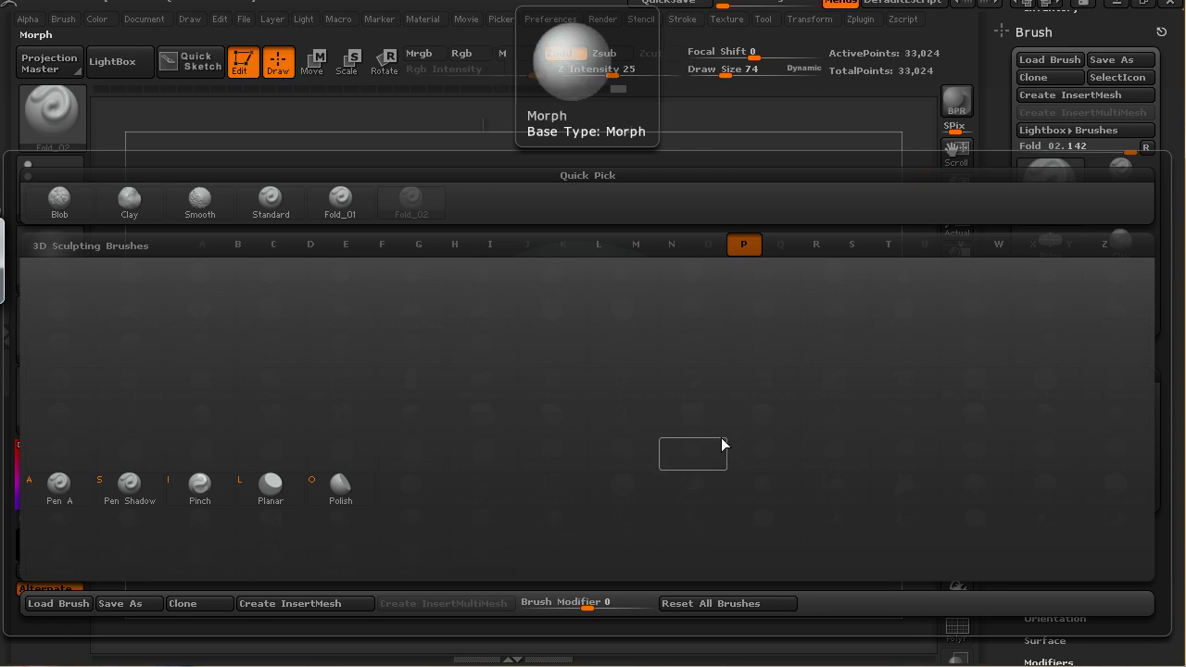
pyautogui.click(200, 485)
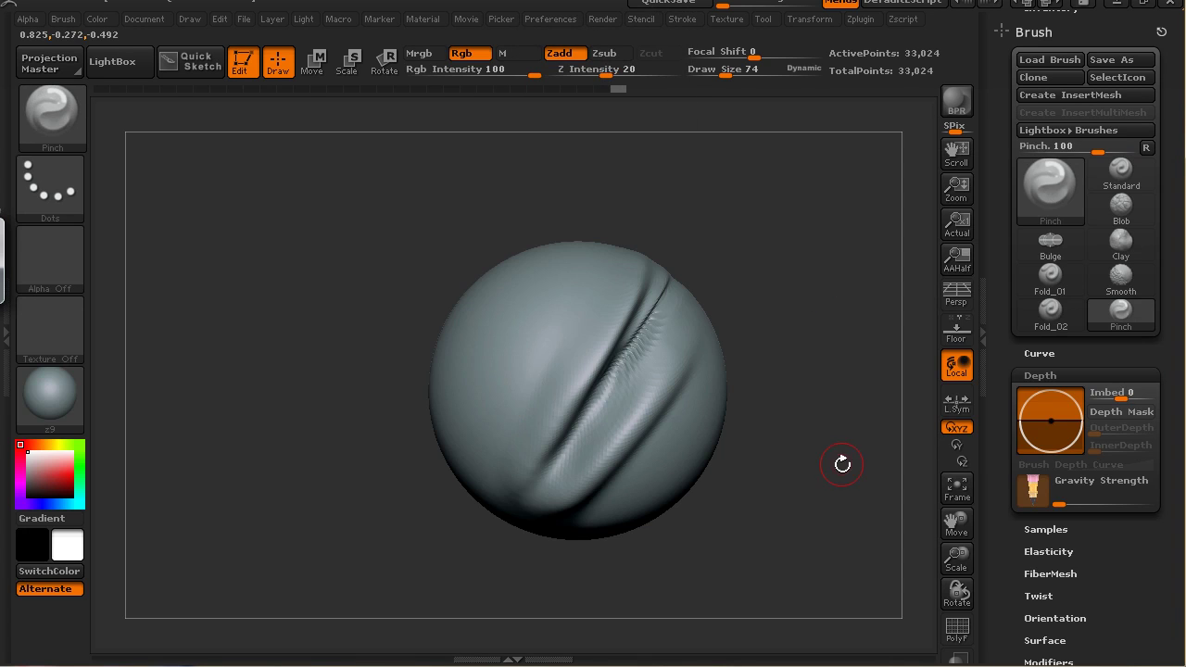
# Step: Clone the Pinch brush and bring its depth settings into view
pyautogui.keyDown('alt'); pyautogui.moveTo(839, 454); pyautogui.dragTo(801, 445); pyautogui.keyUp('alt')
pyautogui.moveTo(1000, 239); pyautogui.dragTo(1002, 293)
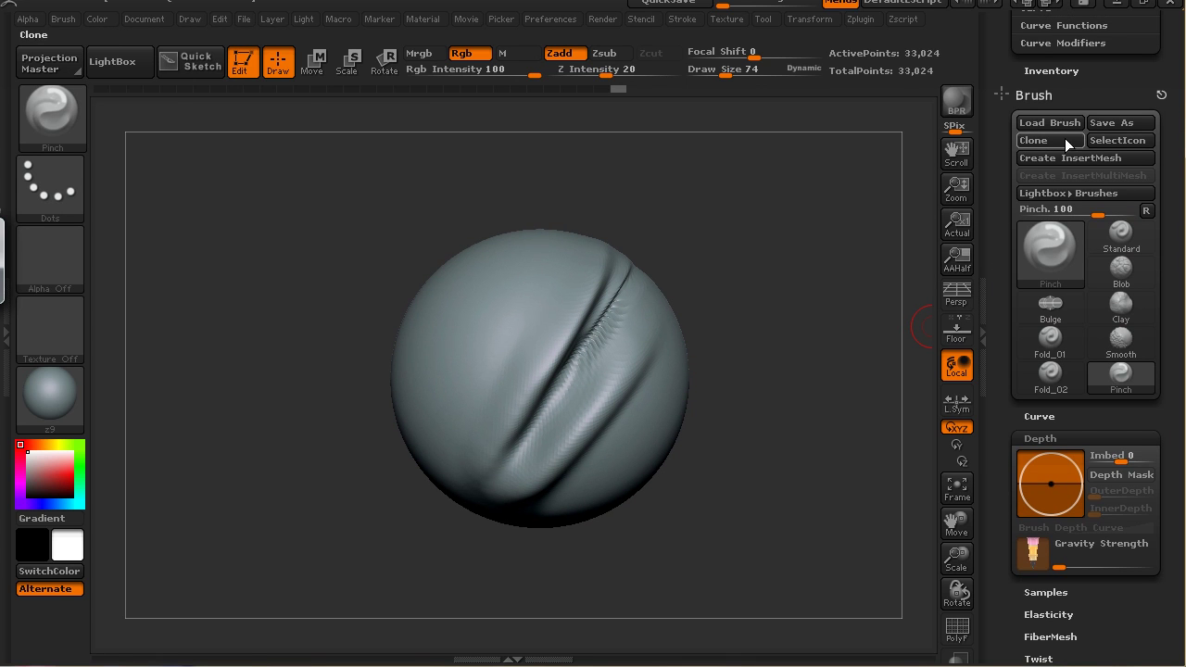
pyautogui.click(1050, 140)
pyautogui.scroll(-5, 1111, 215)
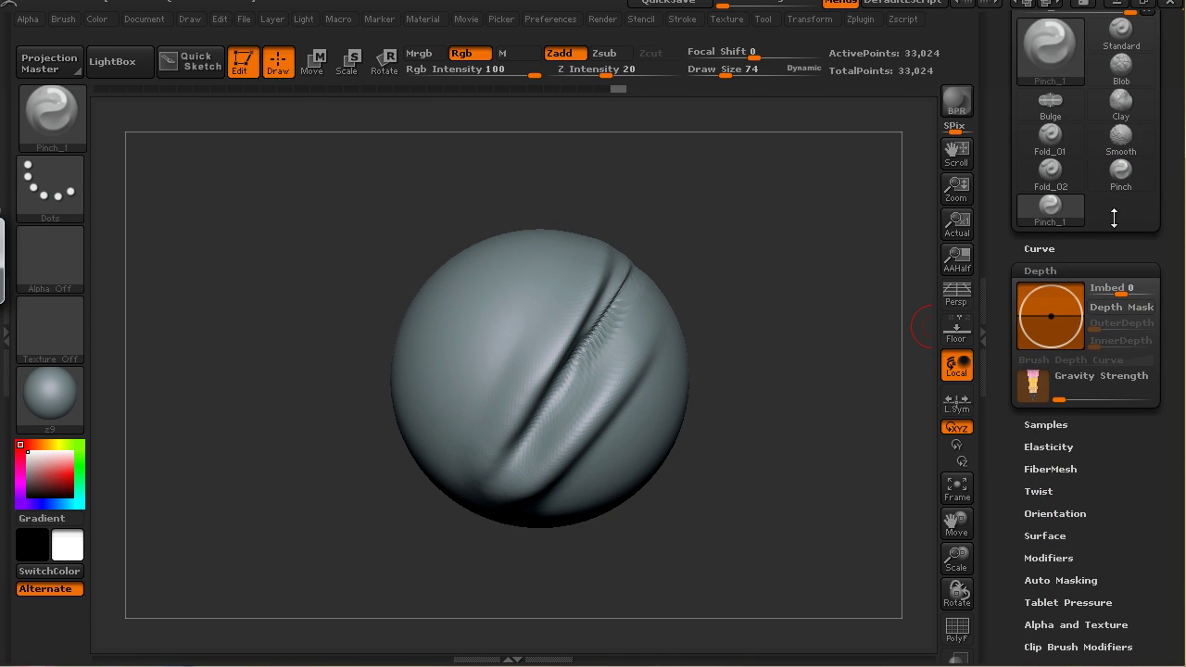
pyautogui.scroll(-2, 1147, 260)
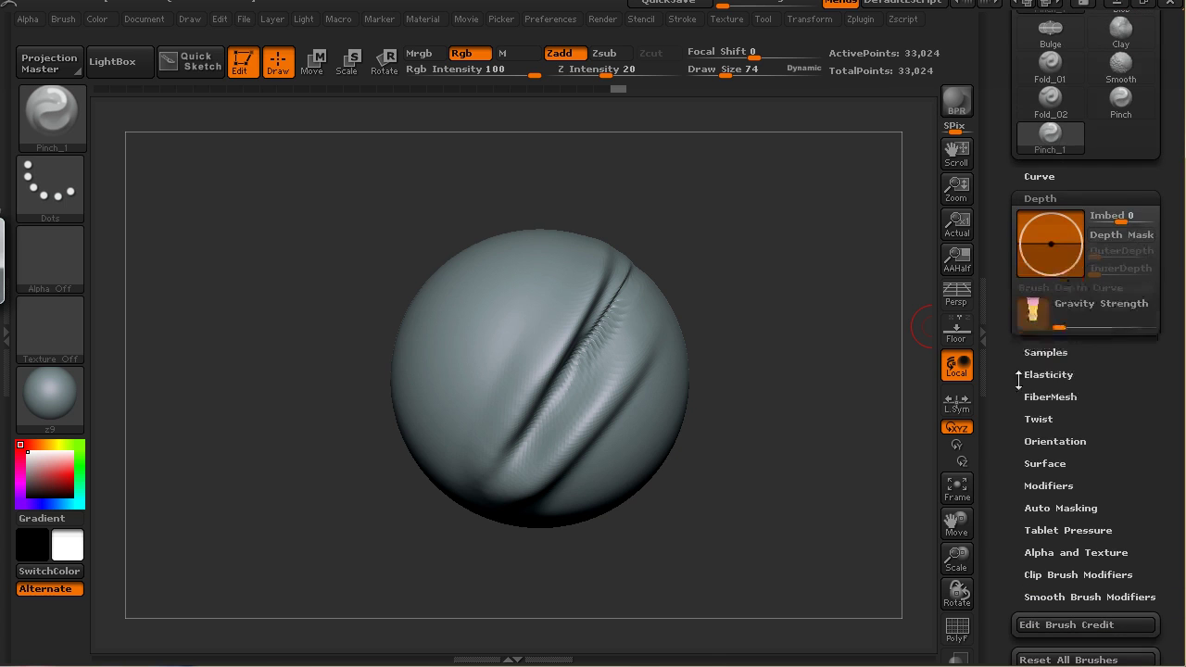
# Step: Enlarge the draw size to 186 and pinch along the diagonal folds on the sphere
pyautogui.moveTo(776, 398)
pyautogui.keyDown('alt'); pyautogui.mouseDown()
pyautogui.moveTo(788, 423)
pyautogui.moveTo(744, 419)
pyautogui.mouseUp(); pyautogui.keyUp('alt')
pyautogui.keyDown('alt'); pyautogui.moveTo(744, 419); pyautogui.dragTo(797, 412); pyautogui.keyUp('alt')
pyautogui.press(']')
pyautogui.press(']')
pyautogui.press(']')
pyautogui.press(']')
pyautogui.press(']')
pyautogui.moveTo(765, 308); pyautogui.dragTo(769, 389)
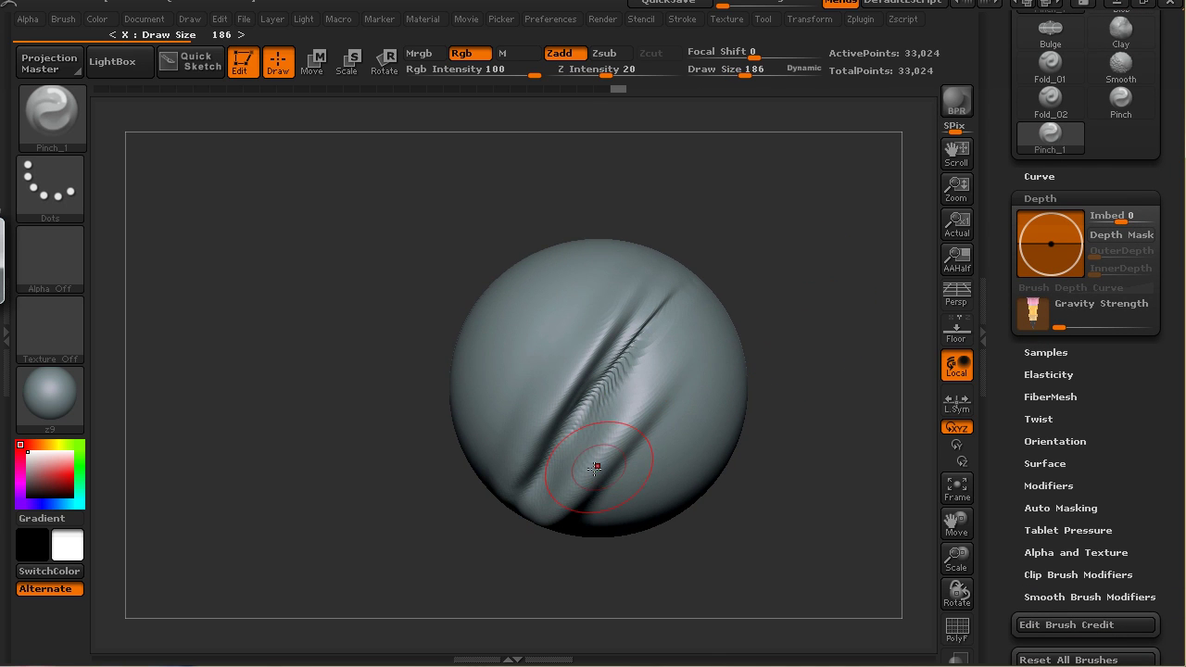
pyautogui.moveTo(765, 307); pyautogui.dragTo(586, 454)
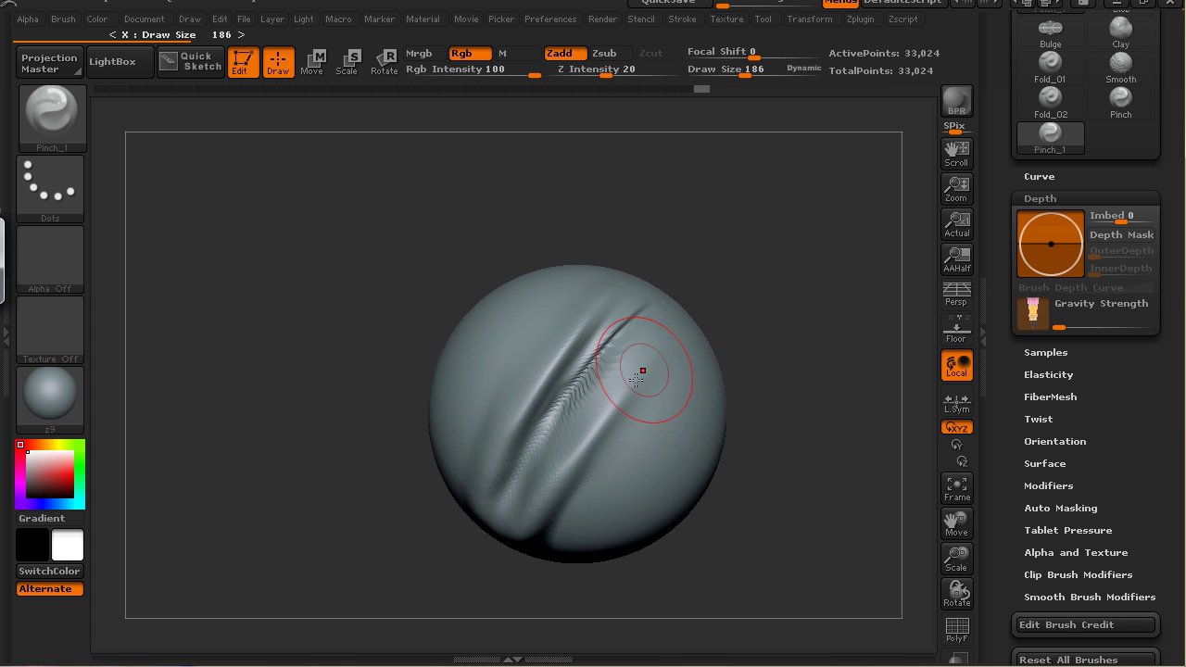
pyautogui.moveTo(821, 309); pyautogui.dragTo(709, 369)
pyautogui.moveTo(855, 250); pyautogui.dragTo(804, 319)
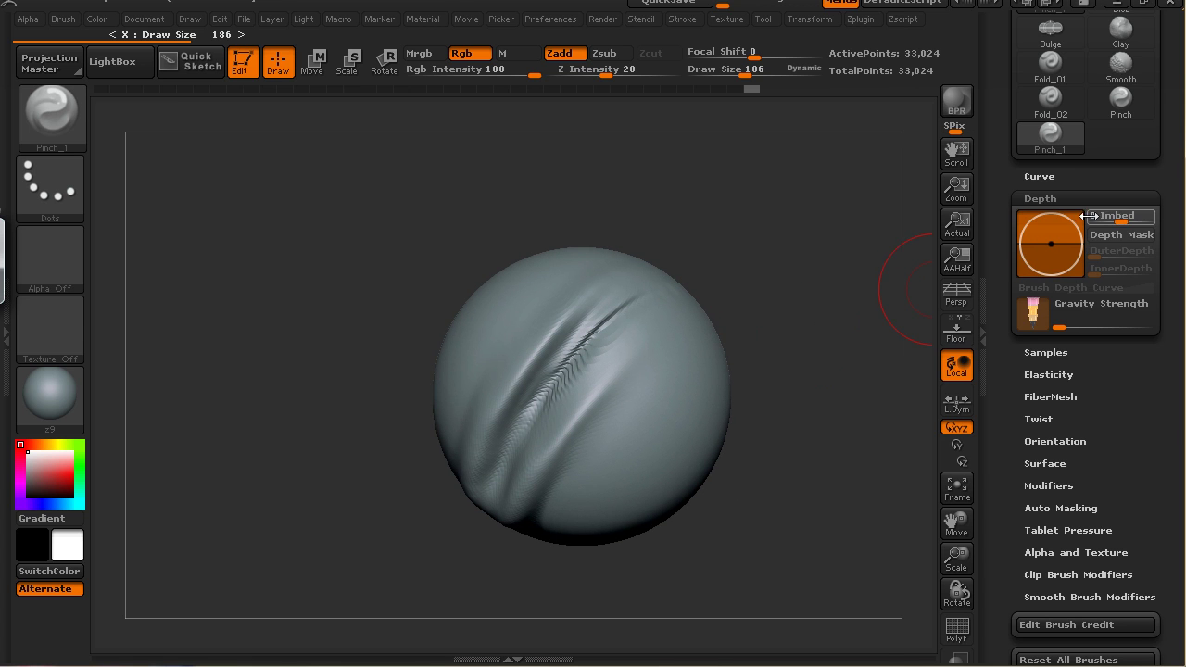
pyautogui.moveTo(799, 370)
pyautogui.mouseDown()
pyautogui.moveTo(794, 352)
pyautogui.moveTo(778, 371)
pyautogui.mouseUp()
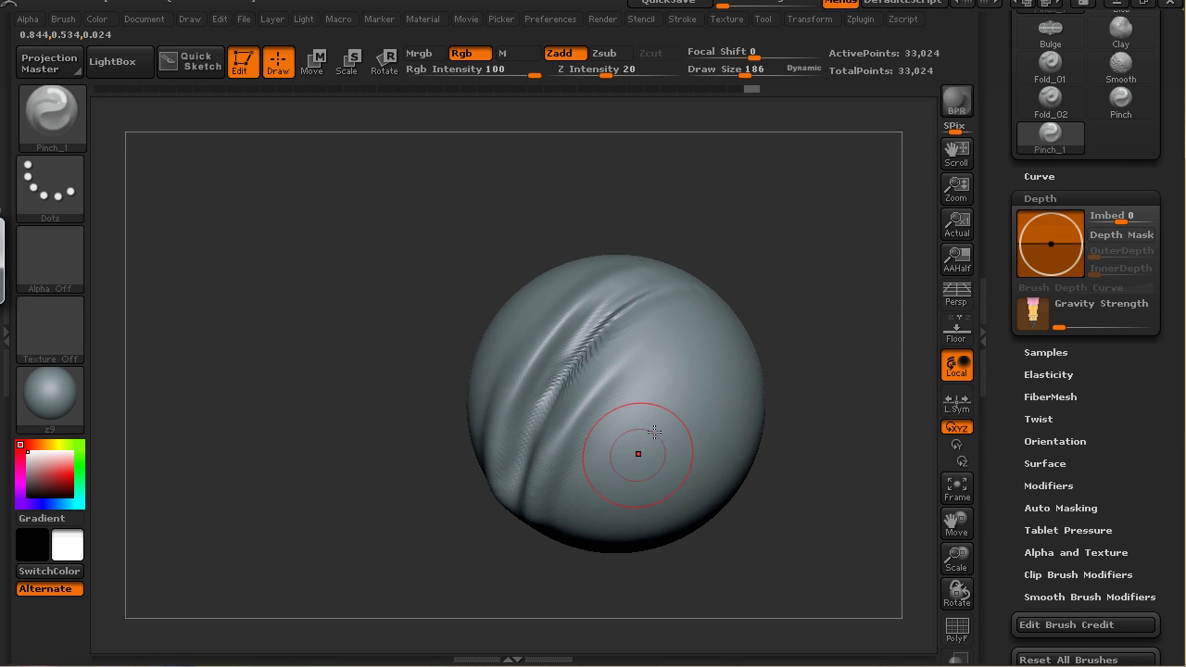
pyautogui.moveTo(830, 329); pyautogui.dragTo(718, 336)
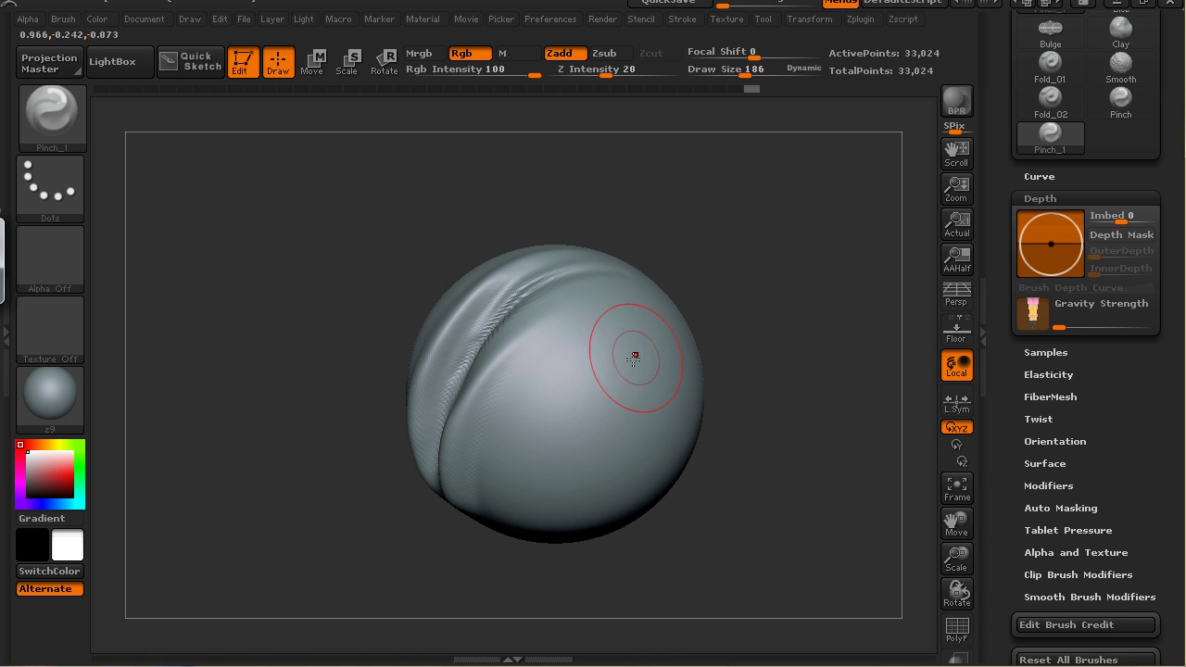
# Step: Set the cloned Pinch brush's Imbed to 100 and its Z Intensity to 58
pyautogui.click(1122, 216)
pyautogui.write('100')
pyautogui.press('Return')
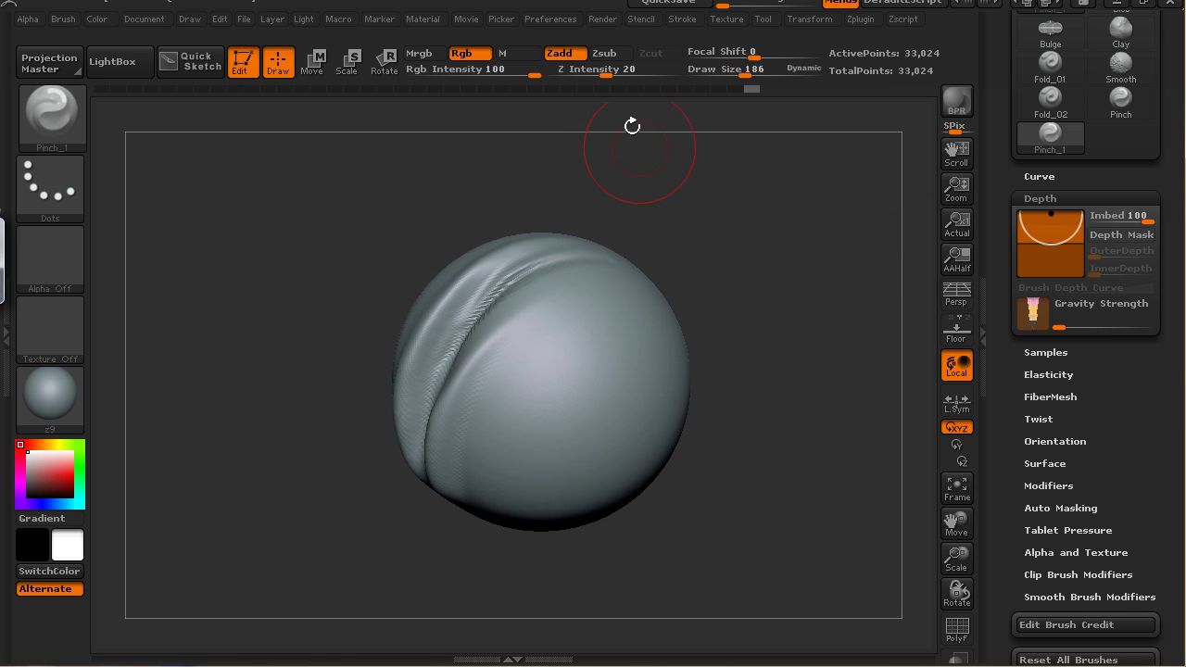
pyautogui.moveTo(640, 74); pyautogui.dragTo(653, 74)
# Step: Test the strengthened Pinch brush with long diagonal strokes over the folds on the sphere
pyautogui.moveTo(769, 254); pyautogui.dragTo(778, 313)
pyautogui.moveTo(506, 501)
pyautogui.mouseDown()
pyautogui.moveTo(646, 328)
pyautogui.moveTo(641, 337)
pyautogui.mouseUp()
pyautogui.moveTo(740, 314)
pyautogui.mouseDown()
pyautogui.moveTo(809, 291)
pyautogui.moveTo(854, 352)
pyautogui.moveTo(784, 323)
pyautogui.moveTo(783, 278)
pyautogui.moveTo(803, 313)
pyautogui.mouseUp()
pyautogui.moveTo(715, 338)
pyautogui.mouseDown()
pyautogui.moveTo(590, 493)
pyautogui.moveTo(601, 482)
pyautogui.mouseUp()
pyautogui.moveTo(835, 292)
pyautogui.keyDown('alt'); pyautogui.mouseDown()
pyautogui.moveTo(729, 336)
pyautogui.moveTo(733, 362)
pyautogui.moveTo(765, 328)
pyautogui.moveTo(788, 344)
pyautogui.moveTo(702, 339)
pyautogui.moveTo(843, 429)
pyautogui.mouseUp(); pyautogui.keyUp('alt')
pyautogui.moveTo(857, 345)
pyautogui.keyDown('alt'); pyautogui.mouseDown()
pyautogui.moveTo(805, 450)
pyautogui.moveTo(820, 466)
pyautogui.mouseUp(); pyautogui.keyUp('alt')
# Step: Lower the Pinch brush's Imbed to 10 and pinch the sphere beside the folds, using draw size 122 and Focal Shift 20
pyautogui.moveTo(1141, 218)
pyautogui.mouseDown()
pyautogui.moveTo(1123, 218)
pyautogui.moveTo(1137, 216)
pyautogui.mouseUp()
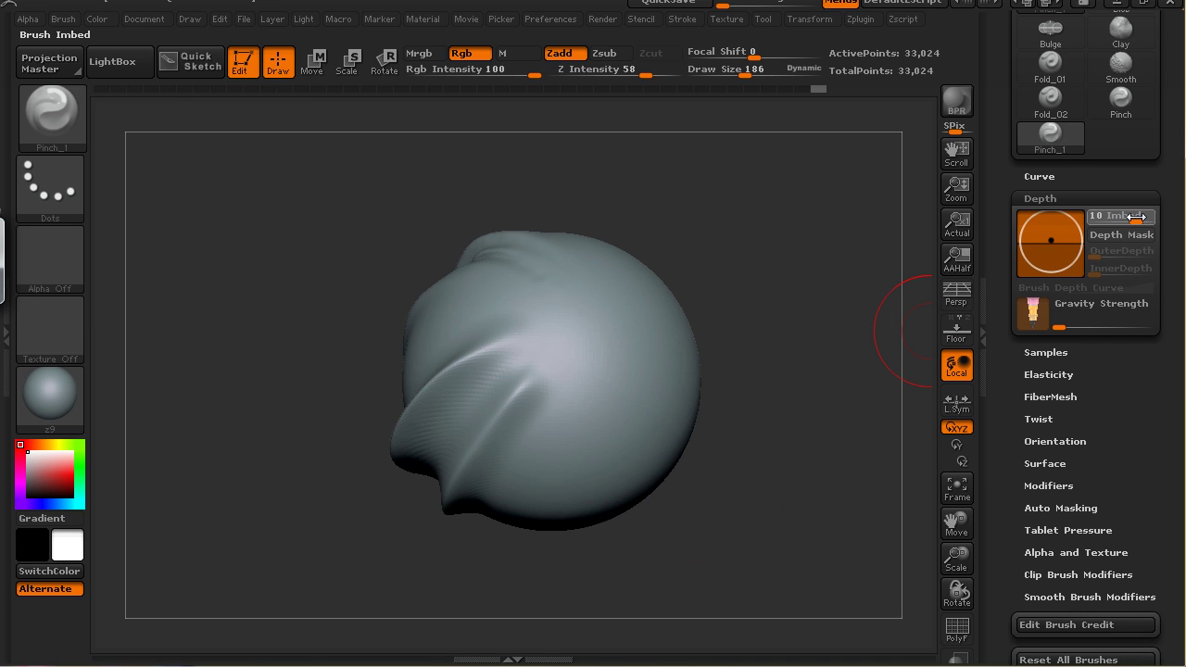
pyautogui.moveTo(853, 312)
pyautogui.mouseDown()
pyautogui.moveTo(807, 357)
pyautogui.moveTo(593, 417)
pyautogui.moveTo(588, 444)
pyautogui.moveTo(684, 301)
pyautogui.mouseUp()
pyautogui.moveTo(802, 276); pyautogui.dragTo(746, 285)
pyautogui.moveTo(709, 315); pyautogui.dragTo(675, 356, button='right')
pyautogui.moveTo(710, 321); pyautogui.dragTo(731, 331)
pyautogui.moveTo(868, 286); pyautogui.dragTo(779, 344)
# Step: Set the Pinch brush to Imbed 4, Z Intensity 19, draw size 192 and Focal Shift 0, and test it on the folds
pyautogui.moveTo(1138, 216); pyautogui.dragTo(1134, 215)
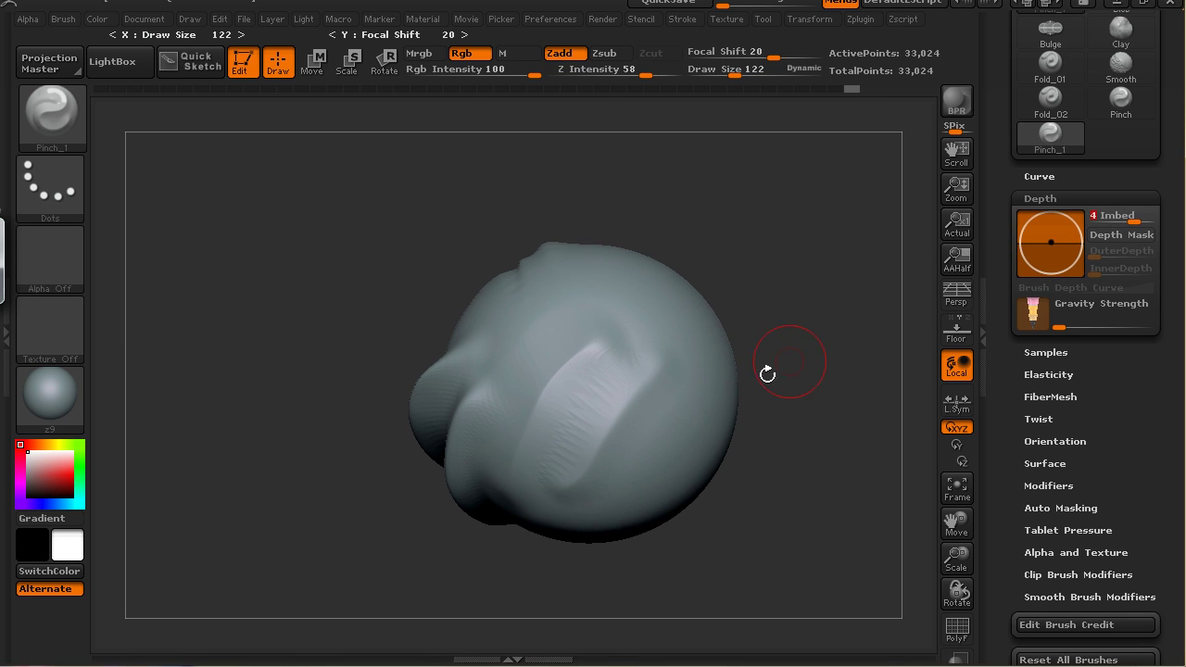
pyautogui.moveTo(808, 317); pyautogui.dragTo(760, 329)
pyautogui.moveTo(688, 365); pyautogui.dragTo(726, 325, button='right')
pyautogui.keyDown('alt'); pyautogui.moveTo(749, 332); pyautogui.dragTo(759, 344); pyautogui.keyUp('alt')
pyautogui.moveTo(646, 72); pyautogui.dragTo(607, 74)
pyautogui.moveTo(681, 176); pyautogui.dragTo(681, 362)
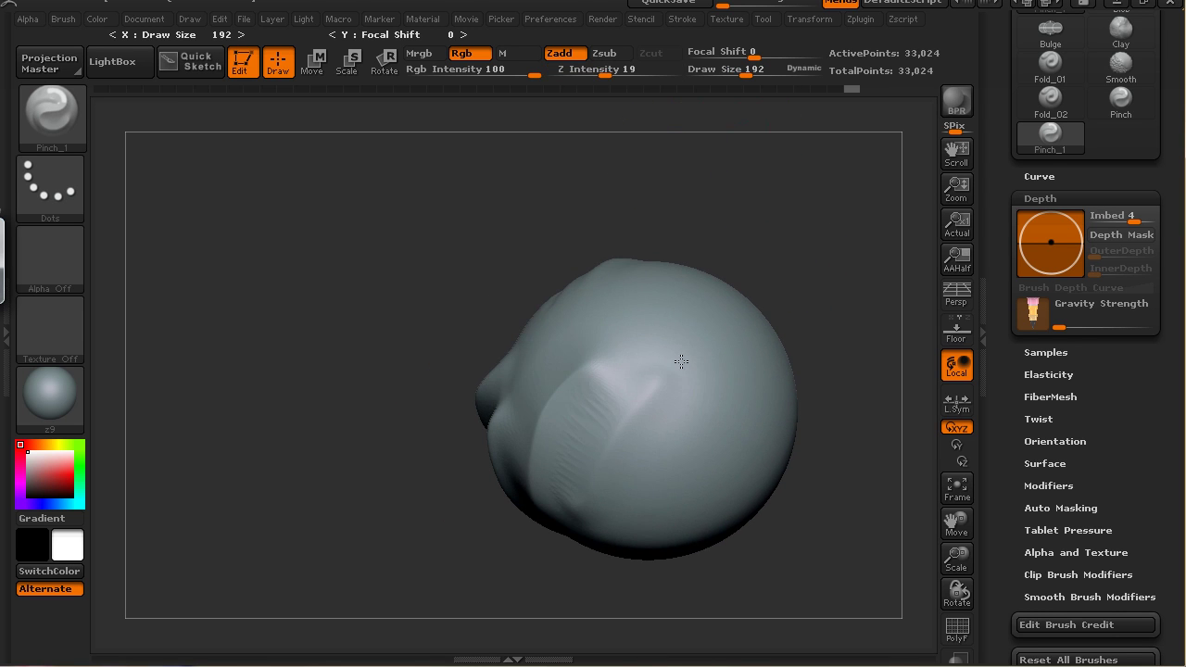
pyautogui.moveTo(789, 284)
pyautogui.mouseDown()
pyautogui.moveTo(828, 272)
pyautogui.moveTo(836, 357)
pyautogui.moveTo(861, 383)
pyautogui.moveTo(729, 342)
pyautogui.mouseUp()
pyautogui.moveTo(778, 278)
pyautogui.mouseDown()
pyautogui.moveTo(855, 291)
pyautogui.moveTo(818, 305)
pyautogui.moveTo(850, 301)
pyautogui.moveTo(820, 330)
pyautogui.moveTo(803, 405)
pyautogui.moveTo(823, 375)
pyautogui.moveTo(813, 445)
pyautogui.moveTo(821, 347)
pyautogui.moveTo(811, 398)
pyautogui.mouseUp()
# Step: Save the customized Pinch brush as a preset named Fold_Pinch in the BrushPresets folder
pyautogui.moveTo(999, 224); pyautogui.dragTo(1006, 347)
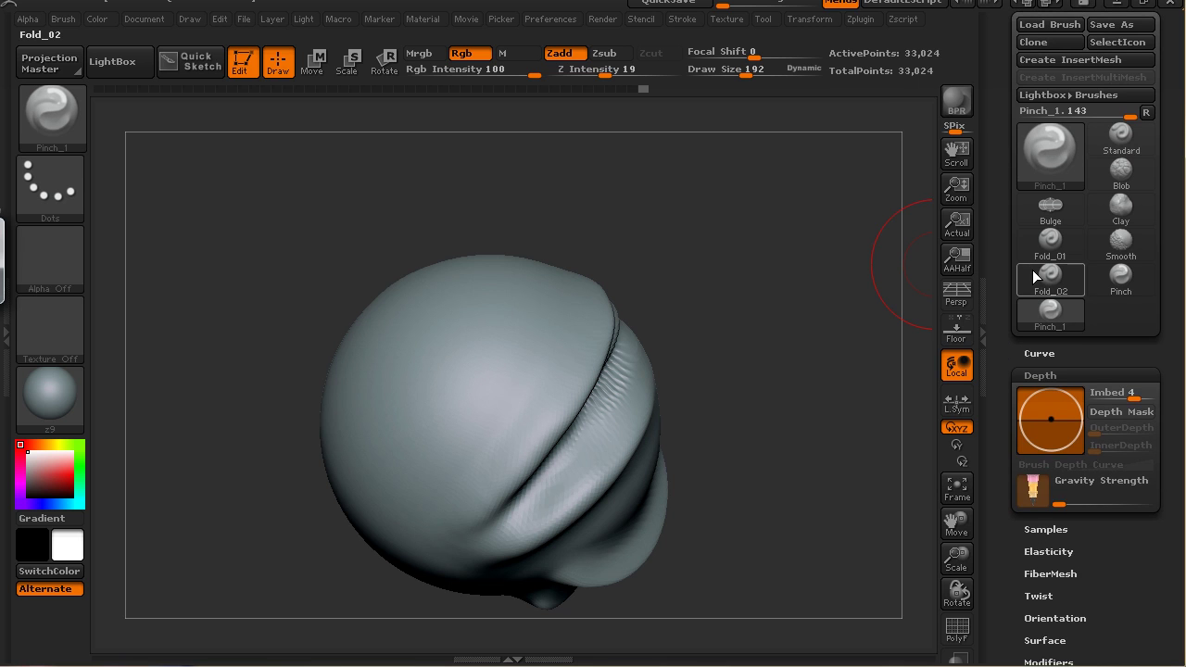
pyautogui.moveTo(773, 429)
pyautogui.mouseDown()
pyautogui.moveTo(775, 384)
pyautogui.moveTo(797, 362)
pyautogui.mouseUp()
pyautogui.scroll(3, 1093, 170)
pyautogui.click(1103, 154)
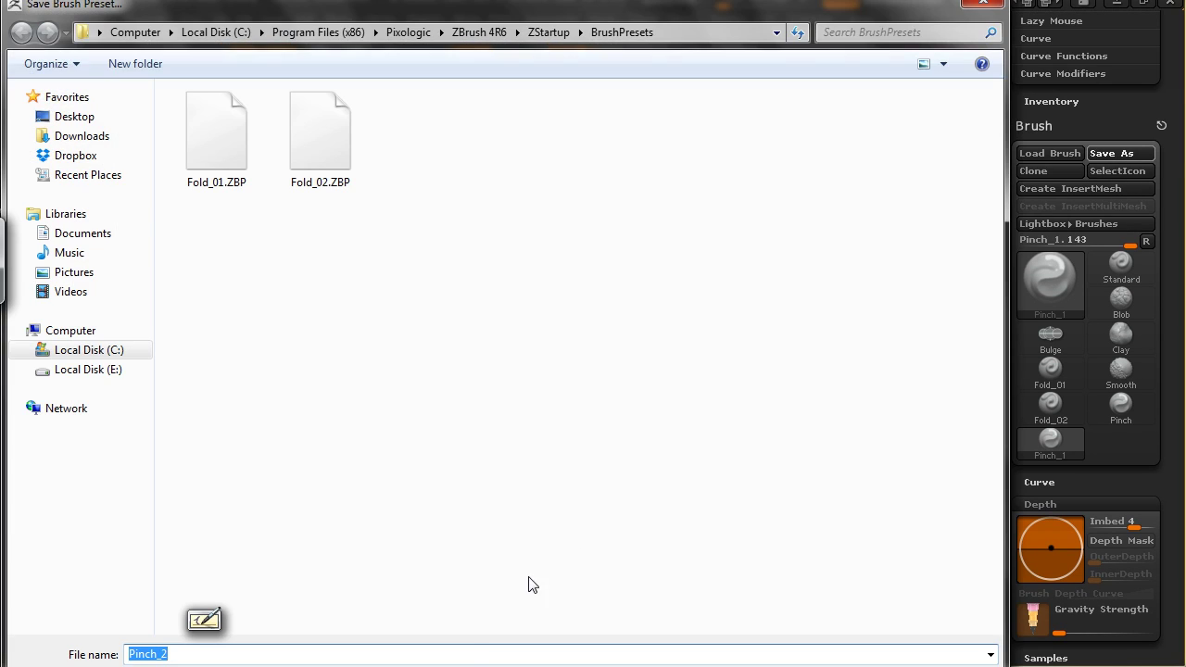
pyautogui.click(473, 651)
pyautogui.click(320, 171)
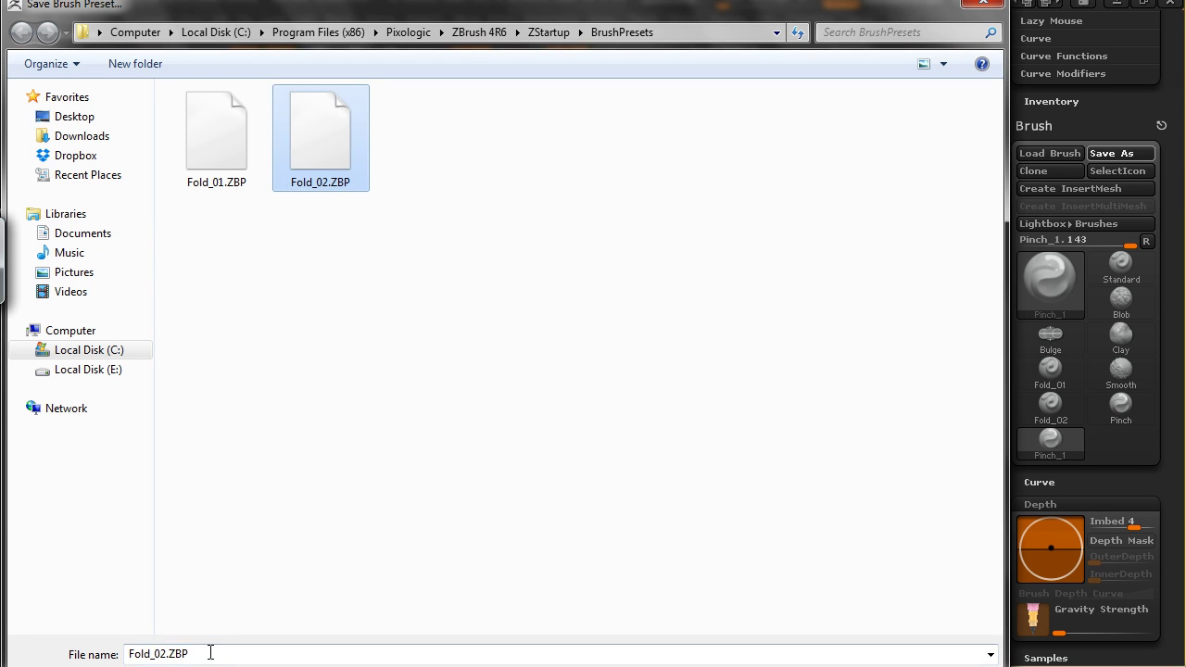
pyautogui.click(236, 652)
pyautogui.click(239, 644)
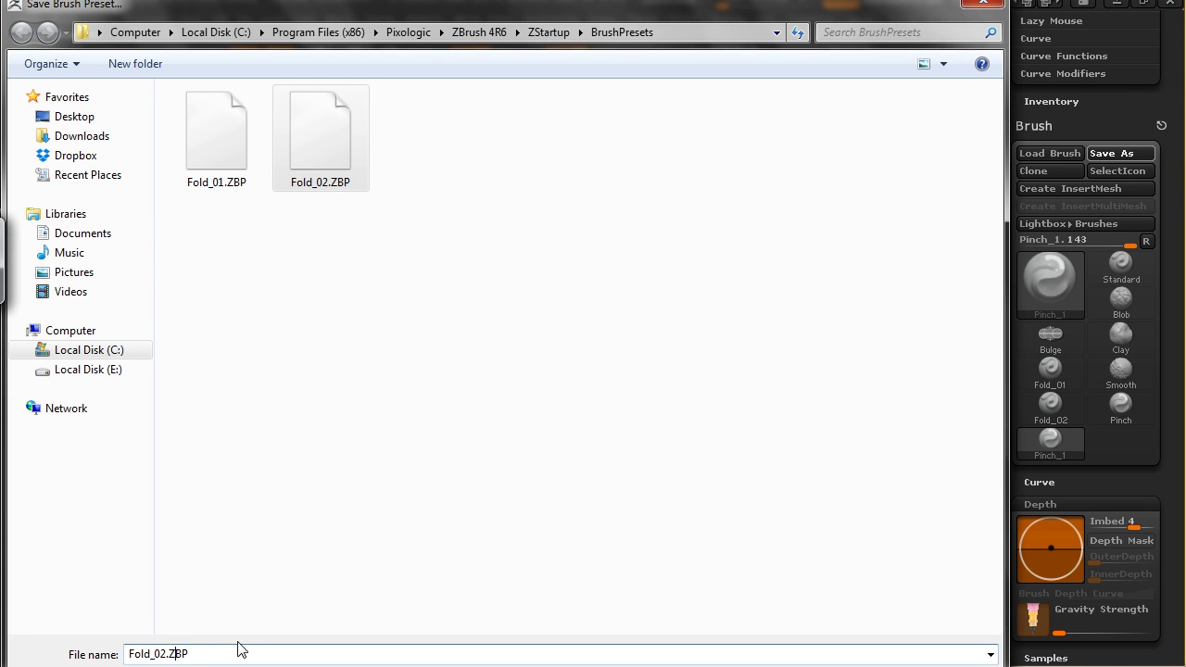
pyautogui.press('Left')
pyautogui.press('Left')
pyautogui.press('Left')
pyautogui.press('Left')
pyautogui.press('BackSpace')
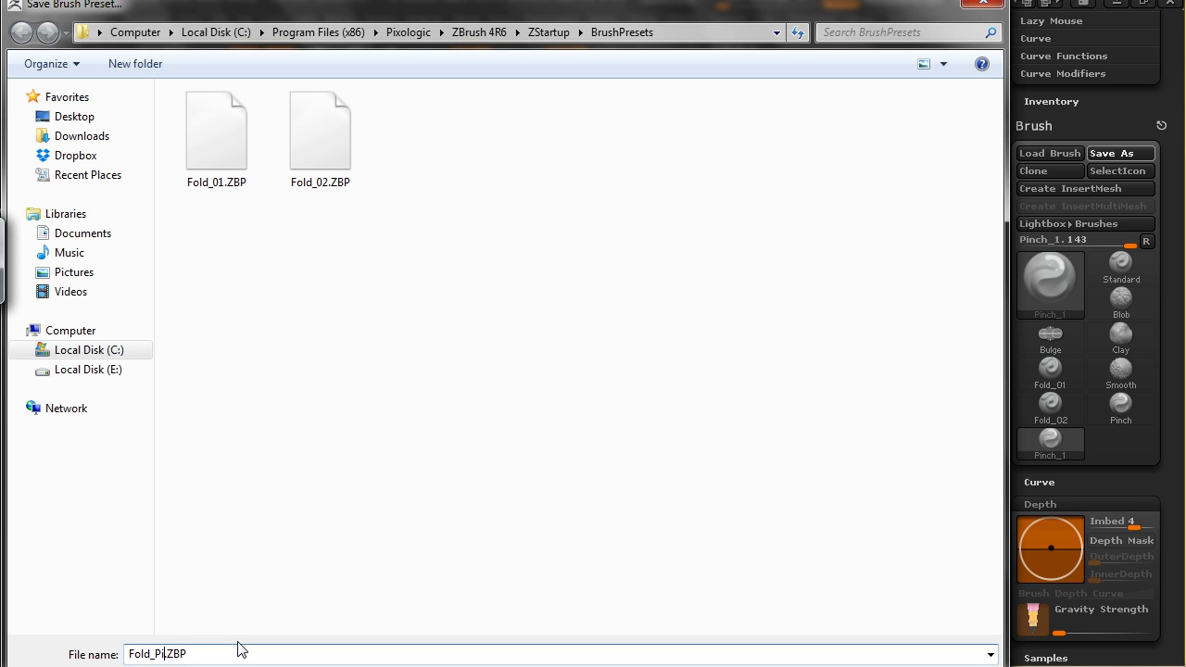
pyautogui.press('Return')
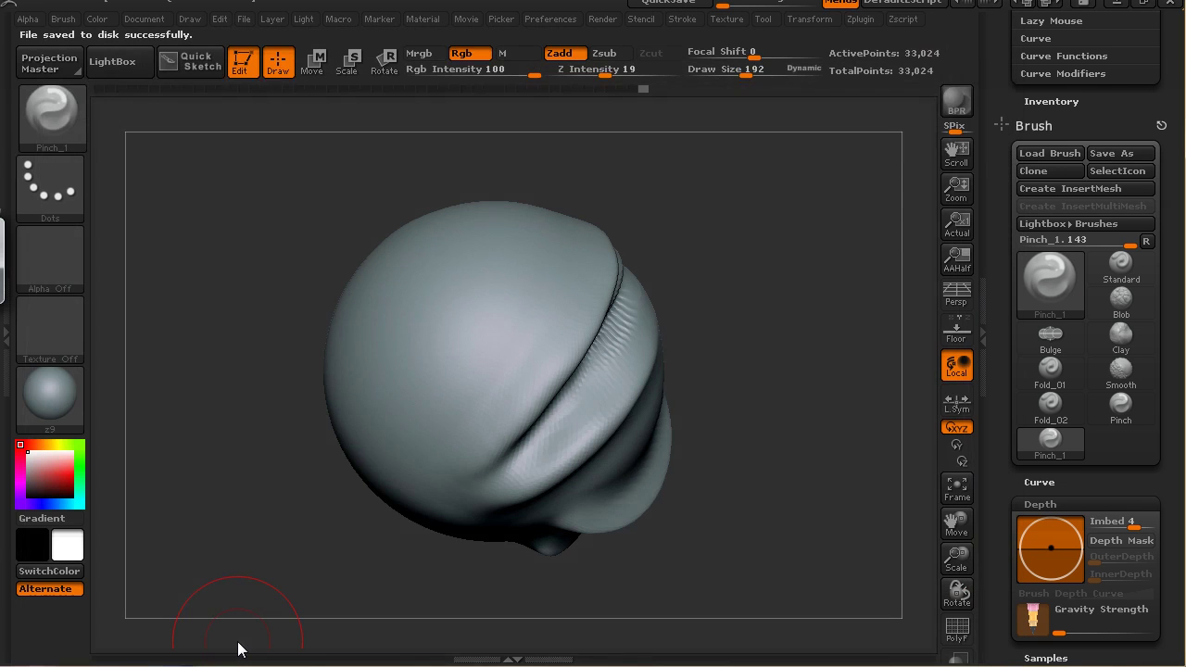
# Step: Enable interface customization in the Config preferences
pyautogui.moveTo(776, 410)
pyautogui.mouseDown()
pyautogui.moveTo(778, 421)
pyautogui.moveTo(781, 387)
pyautogui.moveTo(743, 268)
pyautogui.mouseUp()
pyautogui.click(556, 19)
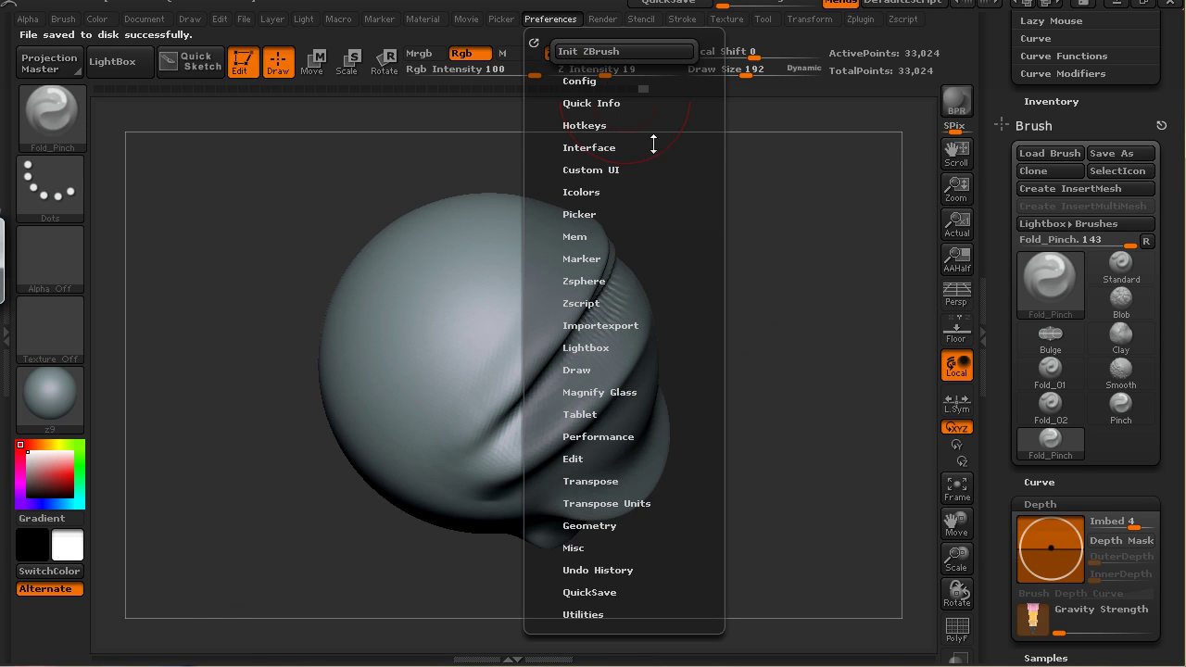
pyautogui.click(587, 81)
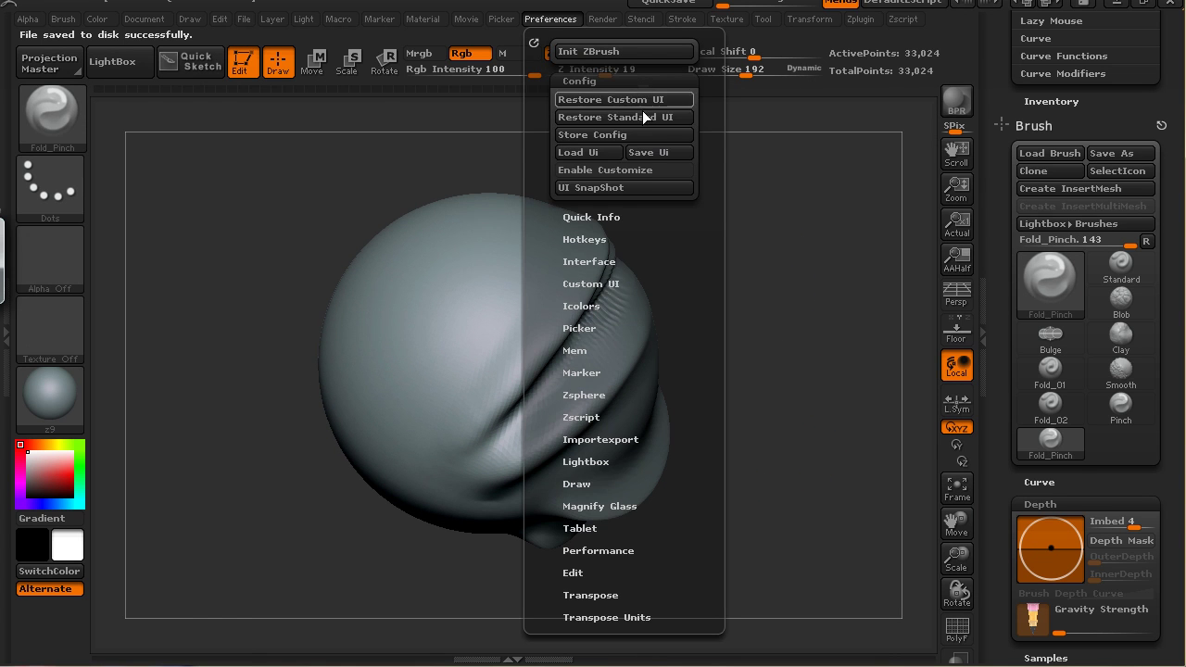
pyautogui.moveTo(803, 389); pyautogui.dragTo(664, 495)
pyautogui.moveTo(761, 425); pyautogui.dragTo(832, 363)
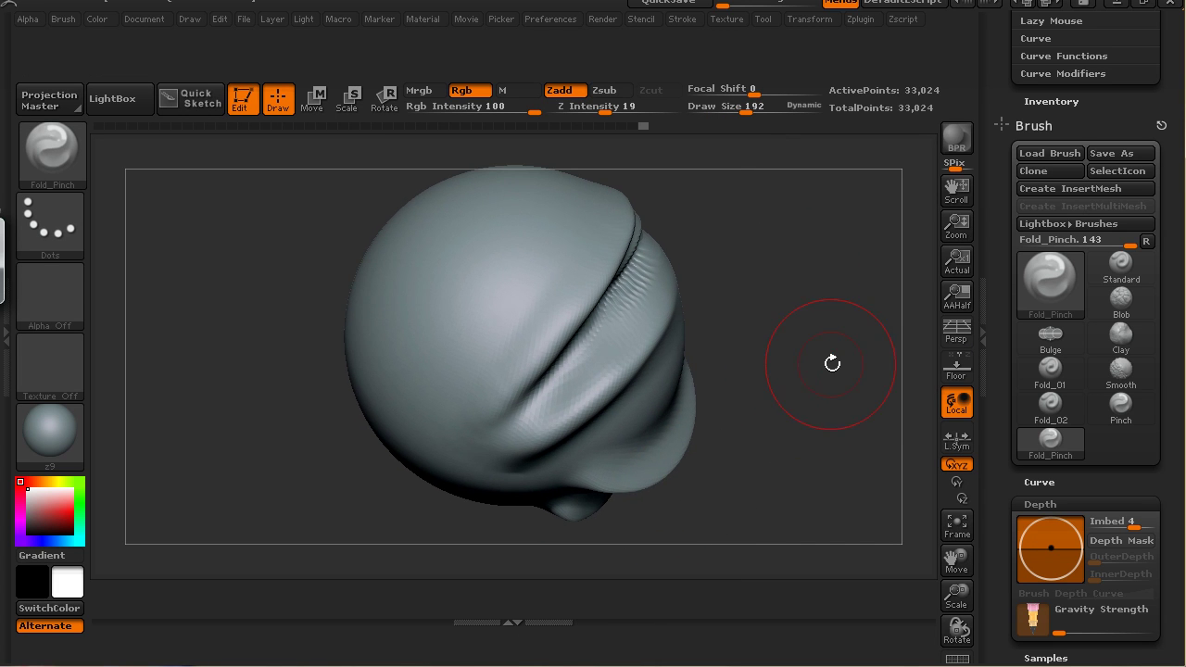
# Step: Place the Fold_01, Fold_02 and Fold_Pinch brushes side by side in the empty custom shelf beneath the canvas
pyautogui.press('ctrl')
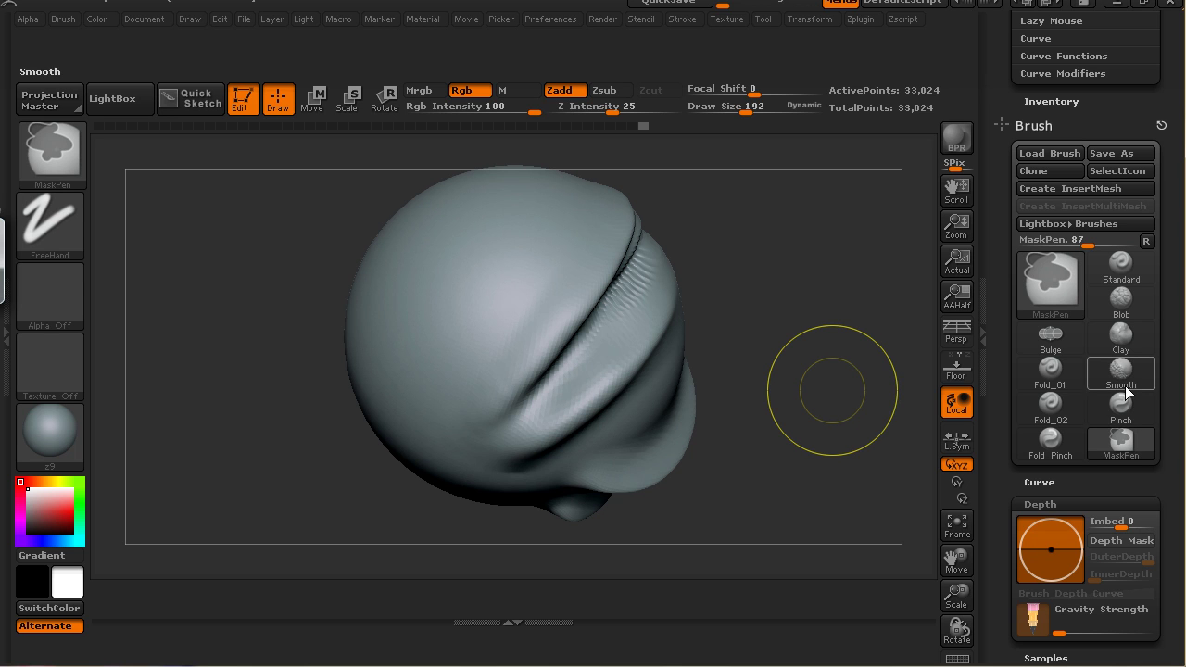
pyautogui.moveTo(1050, 373)
pyautogui.keyDown('ctrl'); pyautogui.keyDown('alt'); pyautogui.mouseDown()
pyautogui.moveTo(396, 604)
pyautogui.moveTo(131, 597)
pyautogui.mouseUp(); pyautogui.keyUp('alt'); pyautogui.keyUp('ctrl')
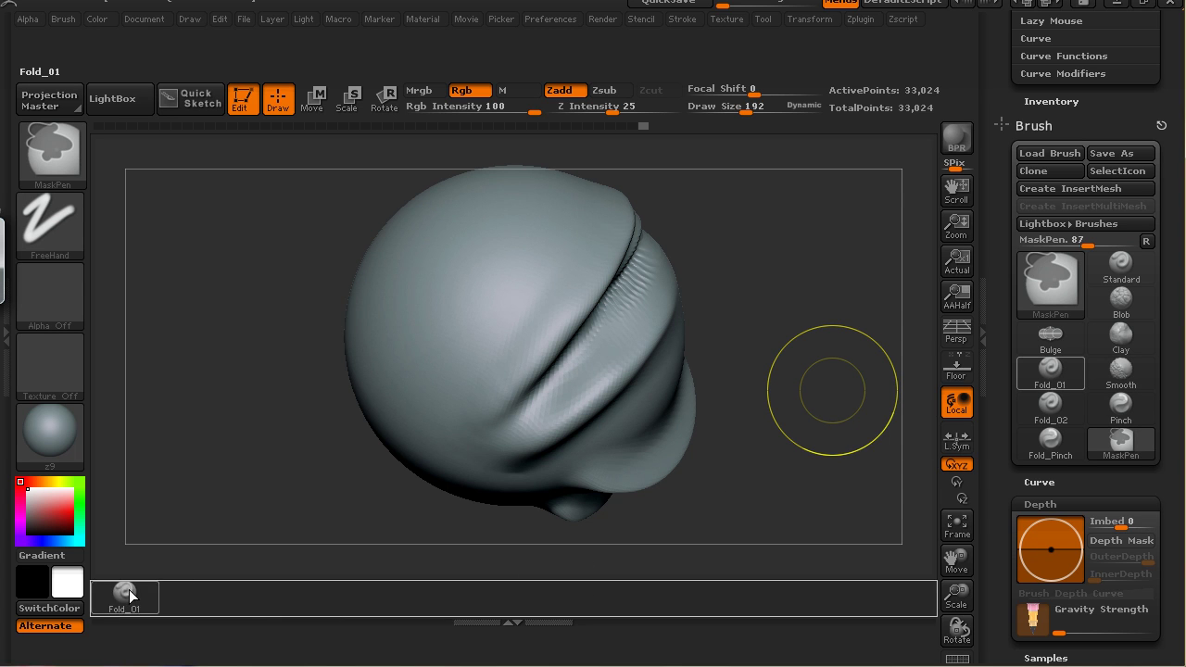
pyautogui.click(1057, 408)
pyautogui.moveTo(1063, 415)
pyautogui.keyDown('ctrl'); pyautogui.keyDown('alt'); pyautogui.mouseDown()
pyautogui.moveTo(866, 479)
pyautogui.moveTo(196, 598)
pyautogui.mouseUp(); pyautogui.keyUp('alt'); pyautogui.keyUp('ctrl')
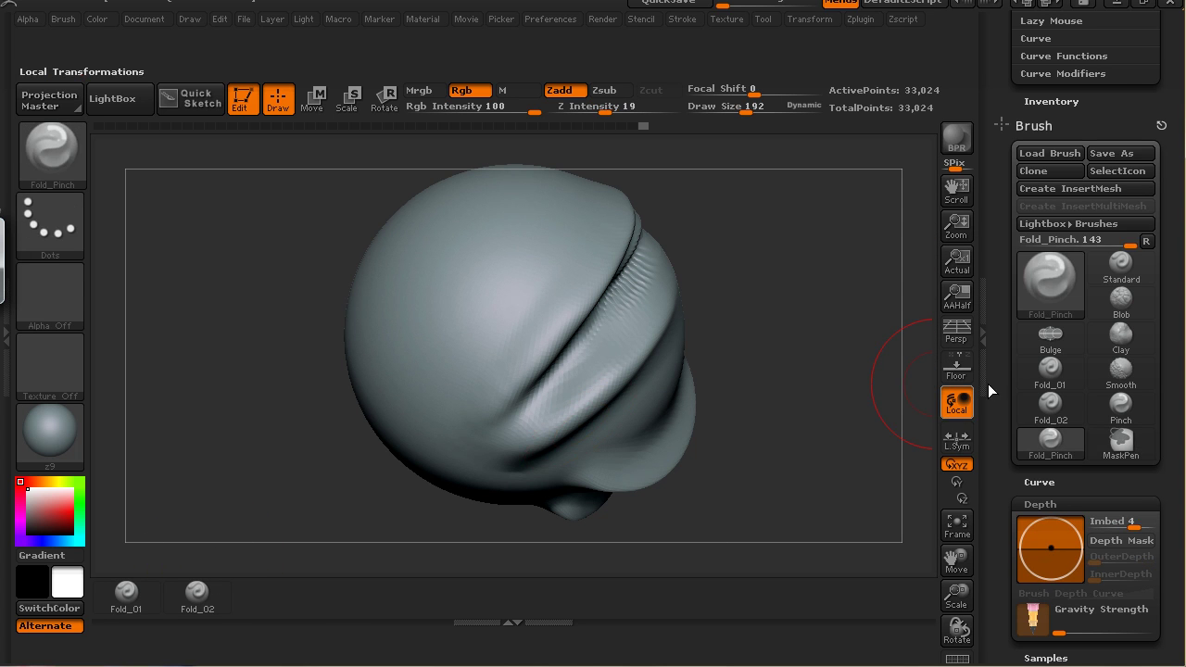
pyautogui.keyDown('ctrl'); pyautogui.keyDown('alt'); pyautogui.moveTo(1051, 445); pyautogui.dragTo(348, 610); pyautogui.keyUp('alt'); pyautogui.keyUp('ctrl')
pyautogui.keyDown('ctrl'); pyautogui.keyDown('alt'); pyautogui.moveTo(269, 598); pyautogui.dragTo(269, 597); pyautogui.keyUp('alt'); pyautogui.keyUp('ctrl')
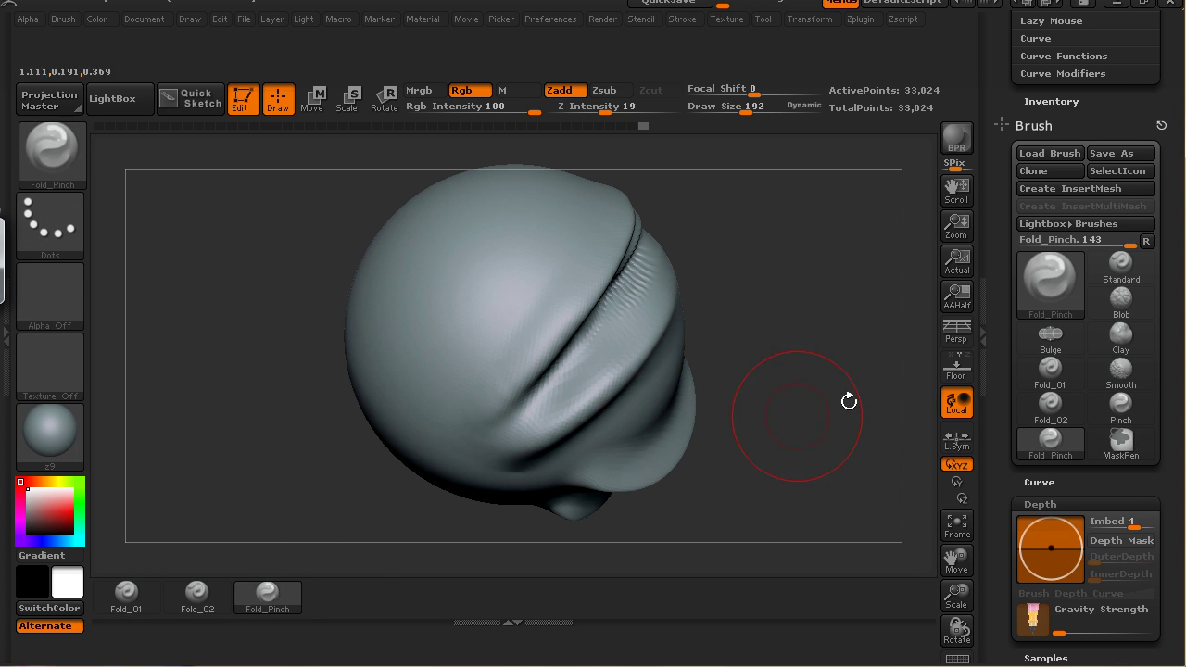
# Step: Add the Gravity Strength and Imbed sliders from the brush's Depth settings beside the brushes in the custom shelf
pyautogui.scroll(-5, 1093, 324)
pyautogui.keyDown('ctrl'); pyautogui.keyDown('alt'); pyautogui.moveTo(1113, 244); pyautogui.dragTo(353, 598); pyautogui.keyUp('alt'); pyautogui.keyUp('ctrl')
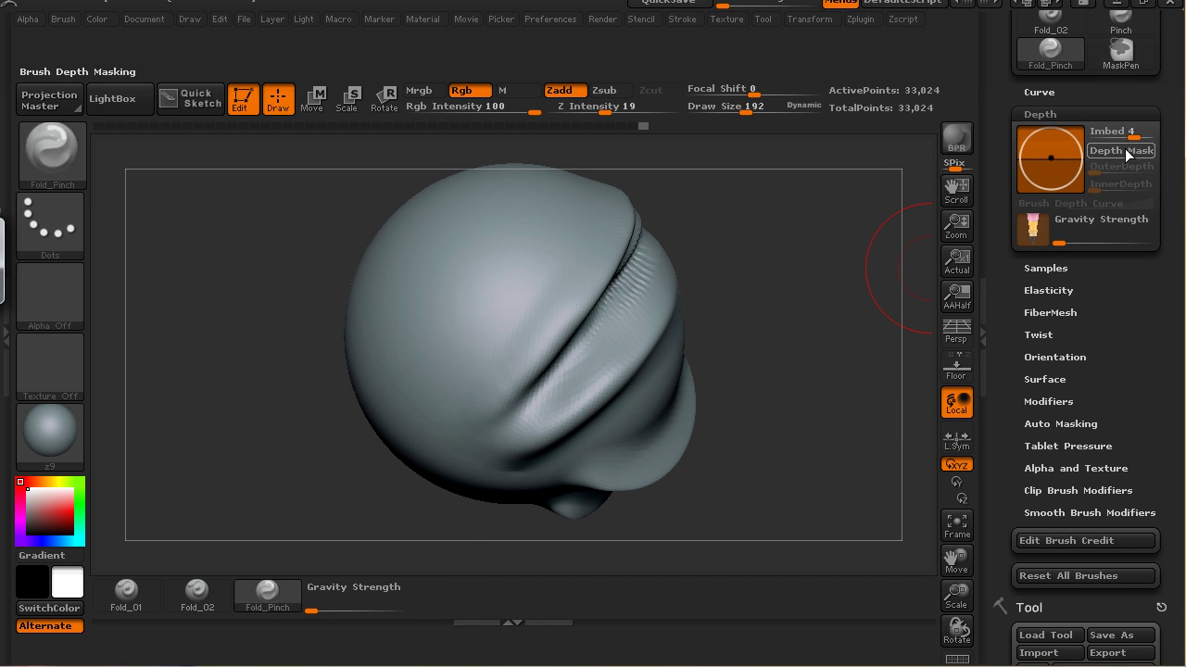
pyautogui.moveTo(1112, 130)
pyautogui.keyDown('ctrl'); pyautogui.keyDown('alt'); pyautogui.mouseDown()
pyautogui.moveTo(769, 460)
pyautogui.moveTo(442, 612)
pyautogui.moveTo(446, 598)
pyautogui.mouseUp(); pyautogui.keyUp('alt'); pyautogui.keyUp('ctrl')
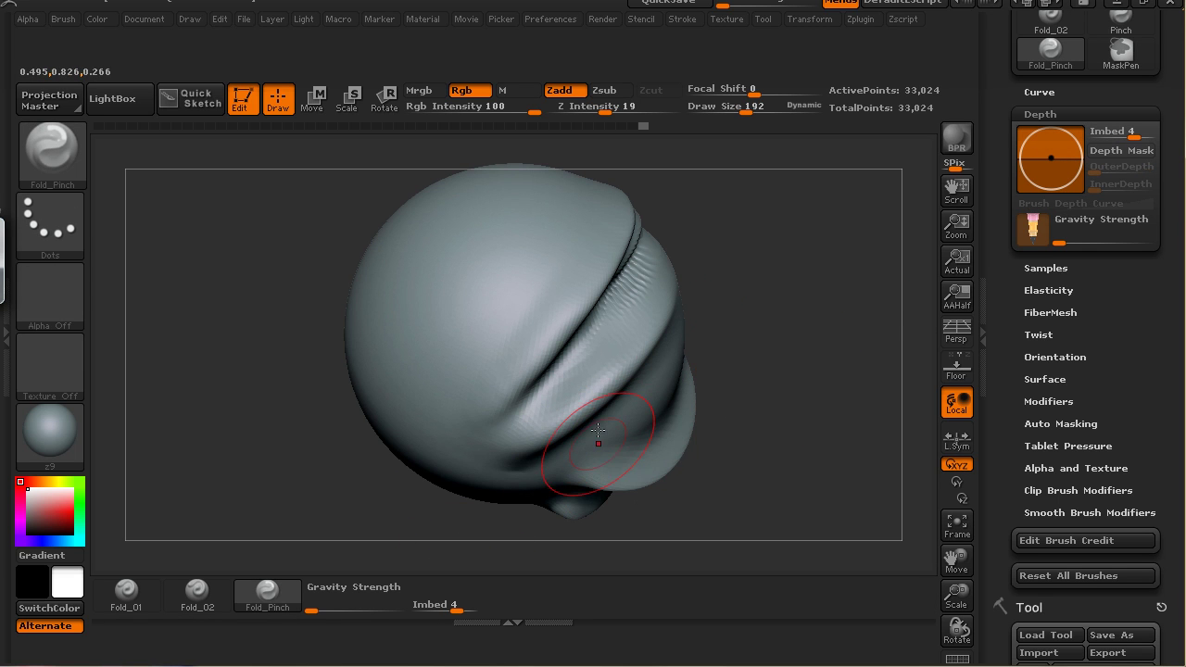
# Step: Turn off interface customization to lock the new shelf layout
pyautogui.moveTo(807, 317); pyautogui.dragTo(764, 371)
pyautogui.click(550, 19)
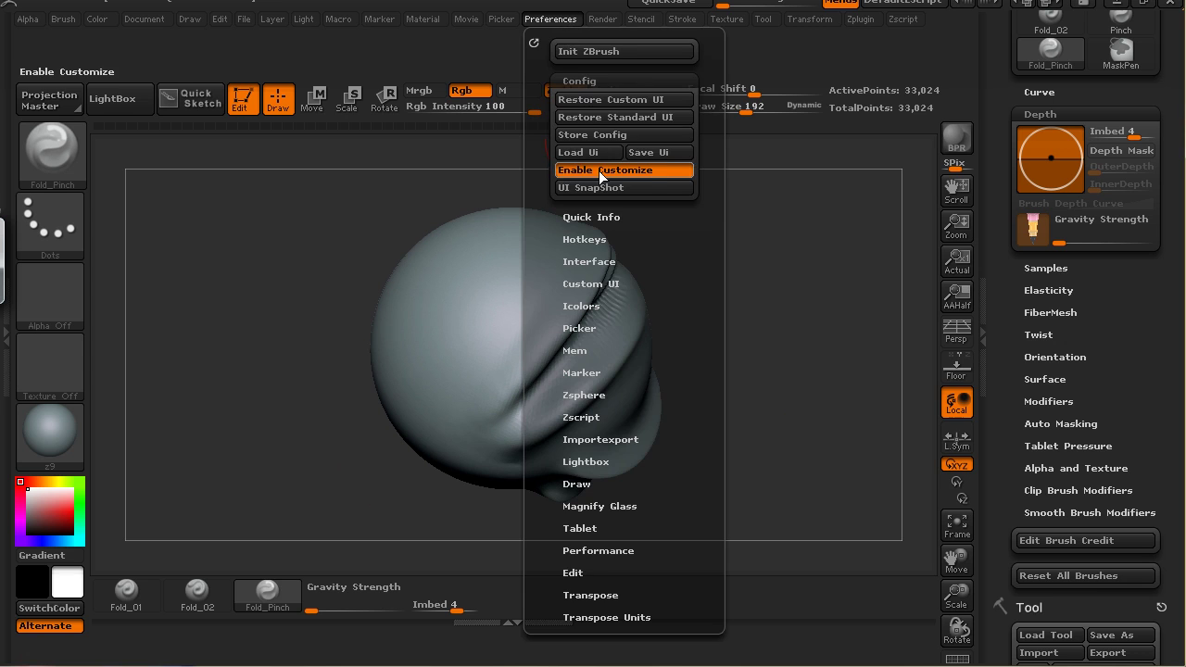
pyautogui.click(614, 117)
pyautogui.click(616, 169)
pyautogui.moveTo(776, 270); pyautogui.dragTo(778, 334)
# Step: Store the current interface layout as the startup configuration
pyautogui.click(550, 19)
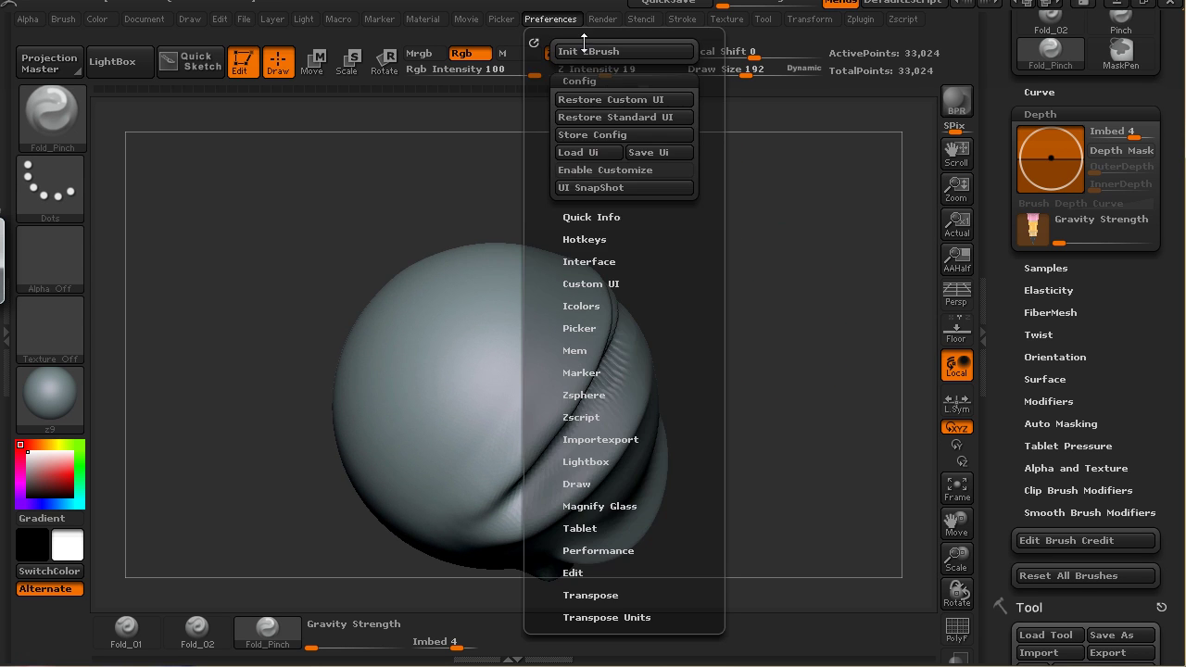
pyautogui.click(645, 137)
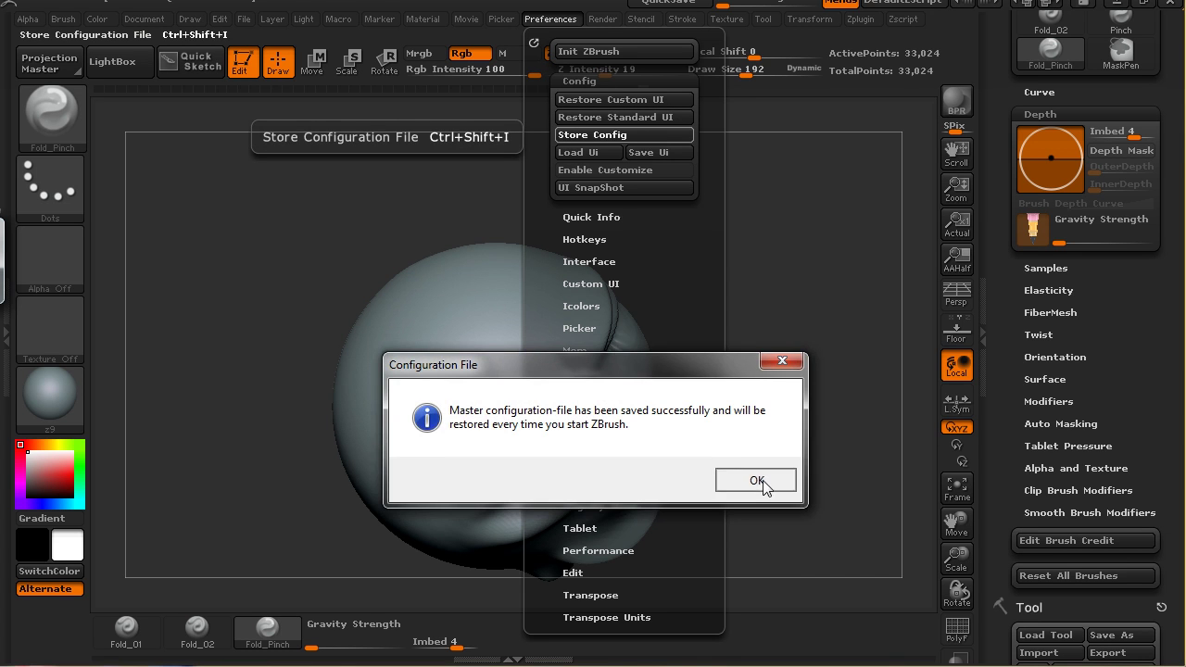
pyautogui.click(756, 480)
pyautogui.moveTo(768, 488); pyautogui.dragTo(796, 440)
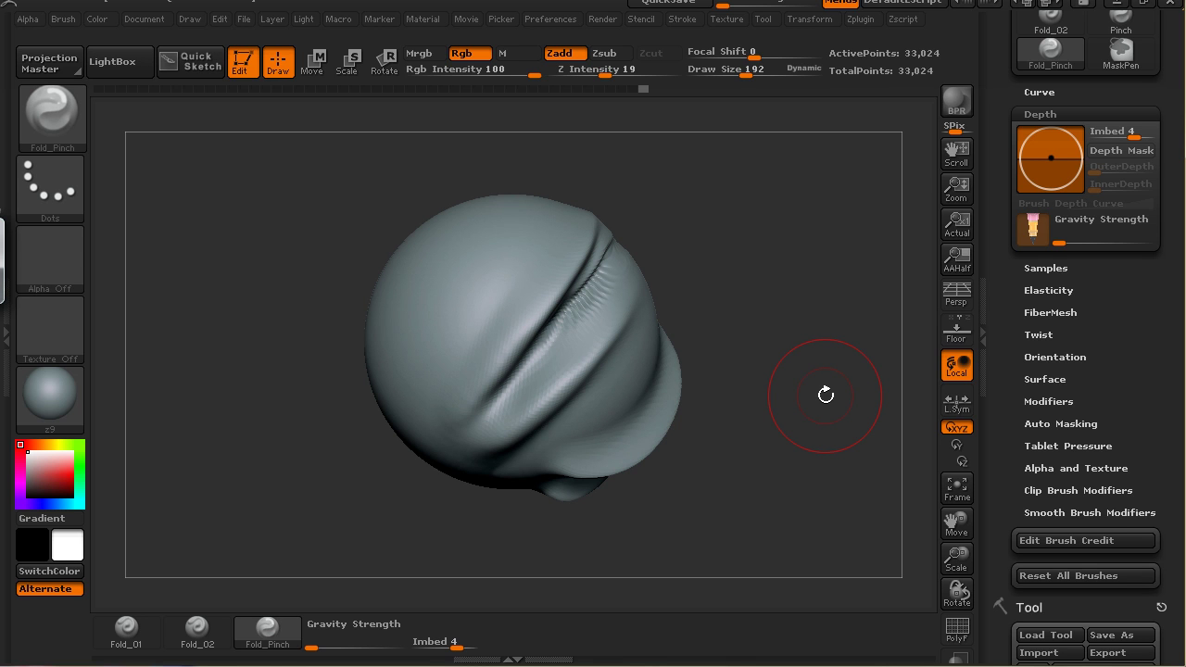
pyautogui.moveTo(773, 461)
pyautogui.mouseDown()
pyautogui.moveTo(747, 487)
pyautogui.moveTo(746, 460)
pyautogui.mouseUp()
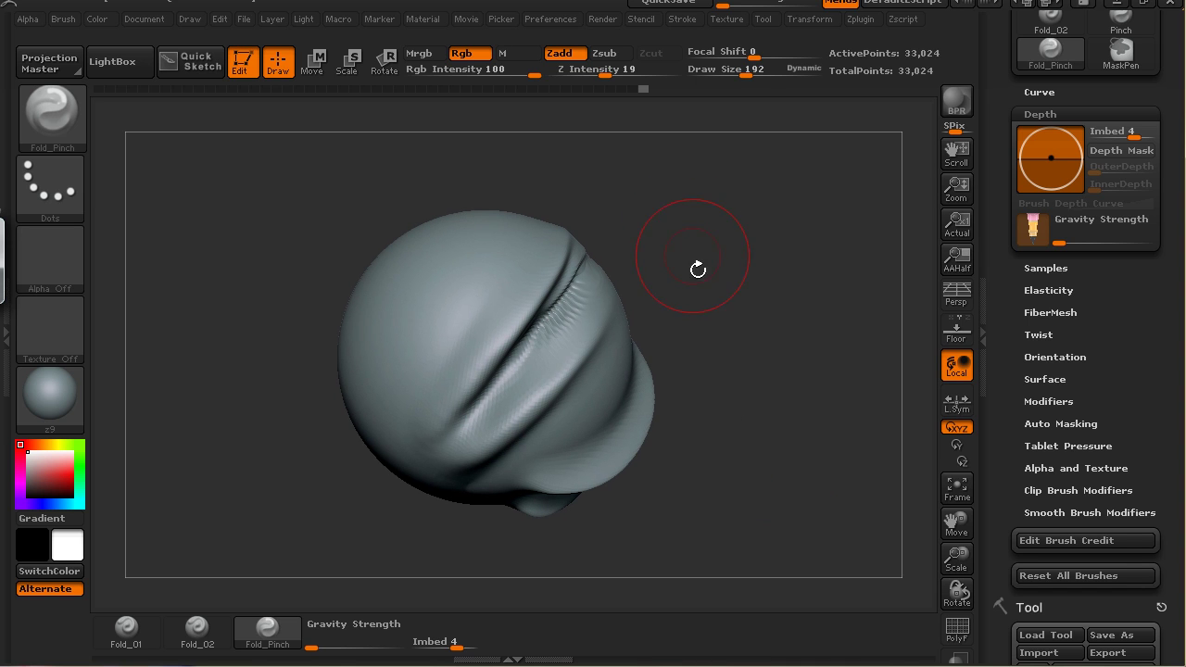
pyautogui.click(550, 19)
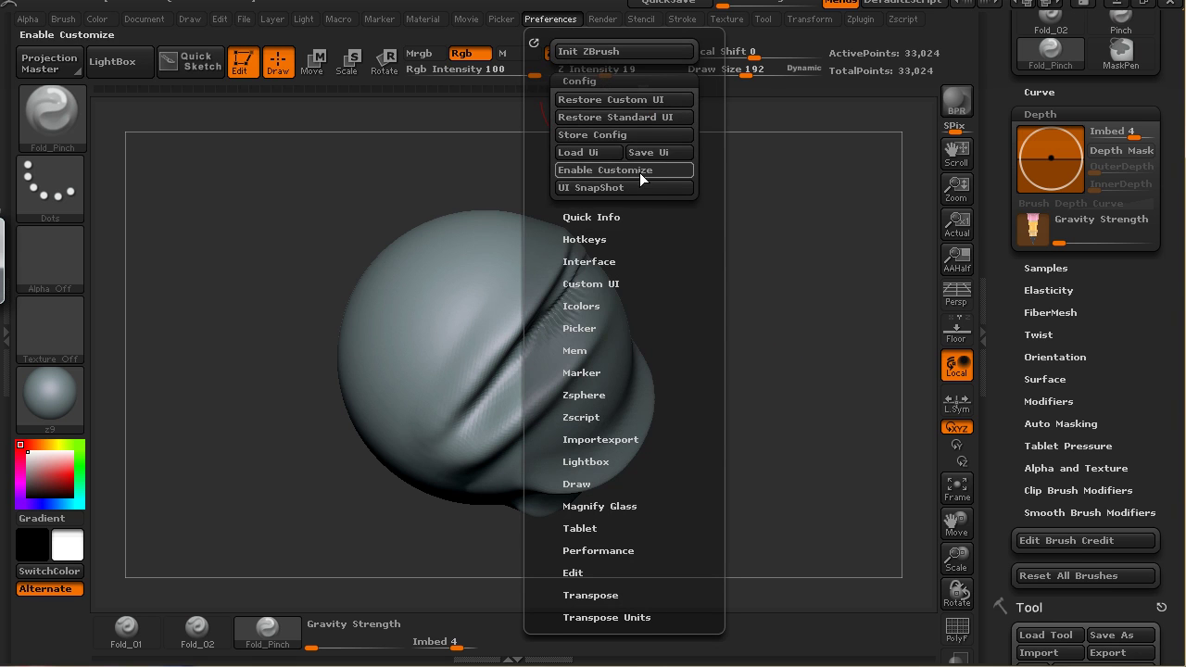
pyautogui.moveTo(794, 232)
pyautogui.mouseDown()
pyautogui.moveTo(813, 424)
pyautogui.moveTo(829, 424)
pyautogui.moveTo(807, 411)
pyautogui.mouseUp()
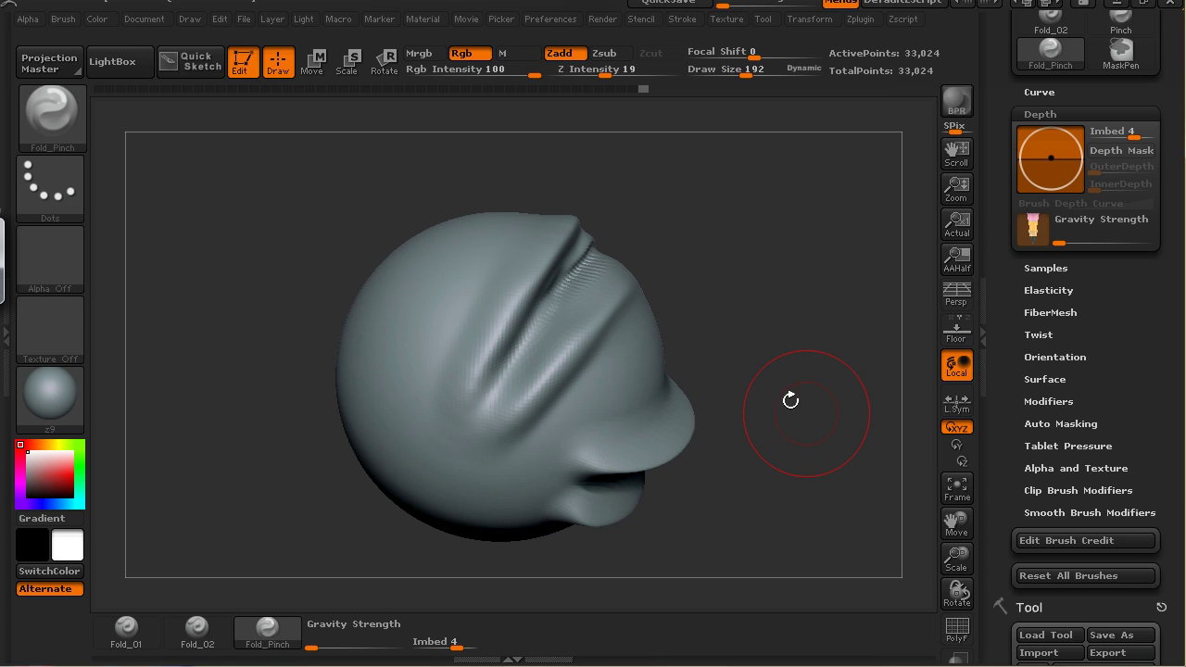